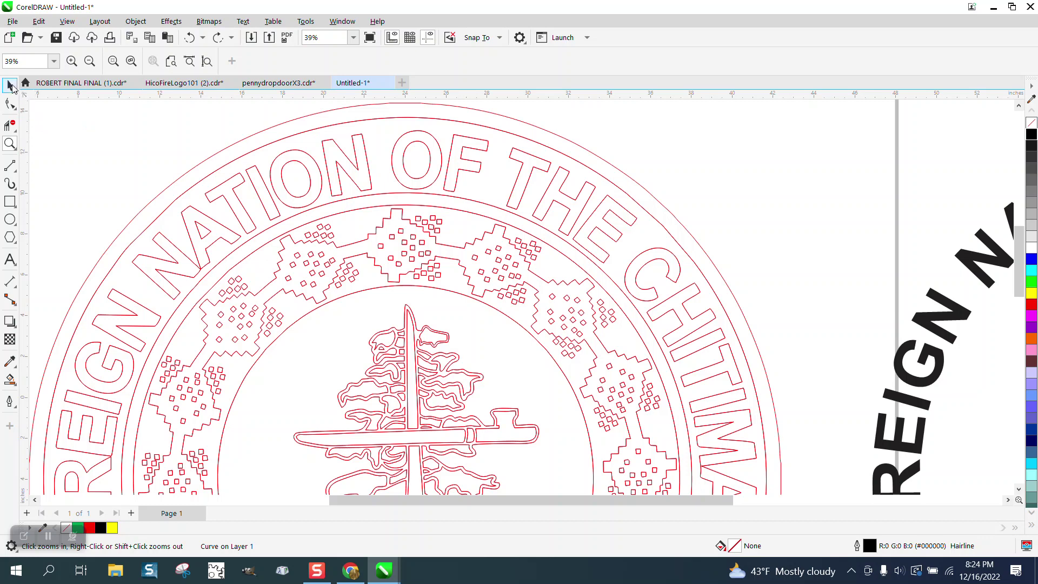
Smart-fill the seal's outer border ring and the thin ring inside the lettering with green, moving each filled shape 40 inches left.
scroll(649, 195, "down", 1)
left_click(724, 172)
scroll(725, 178, "down", 1)
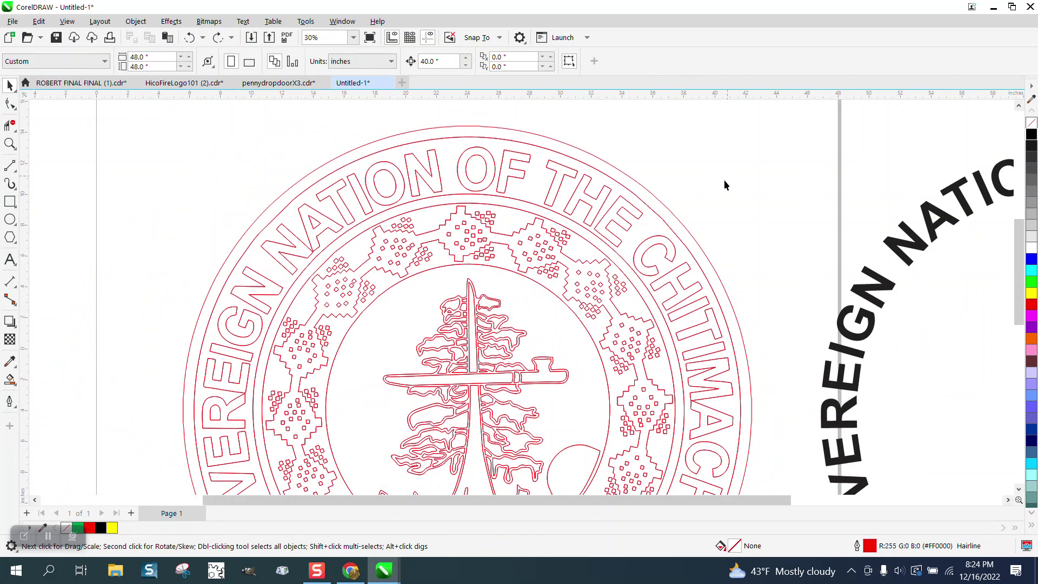
scroll(725, 181, "down", 1)
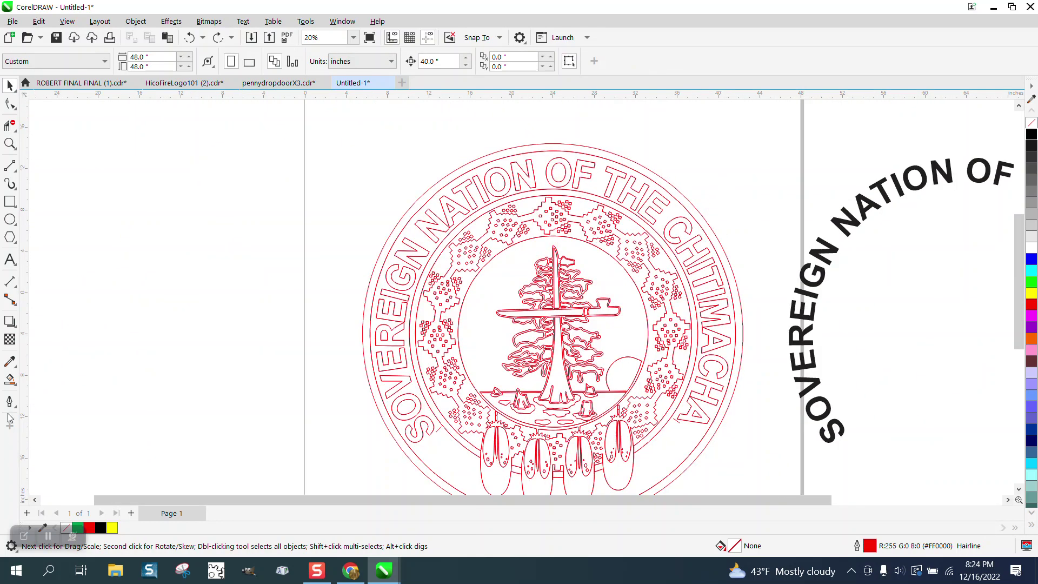
left_click(16, 385)
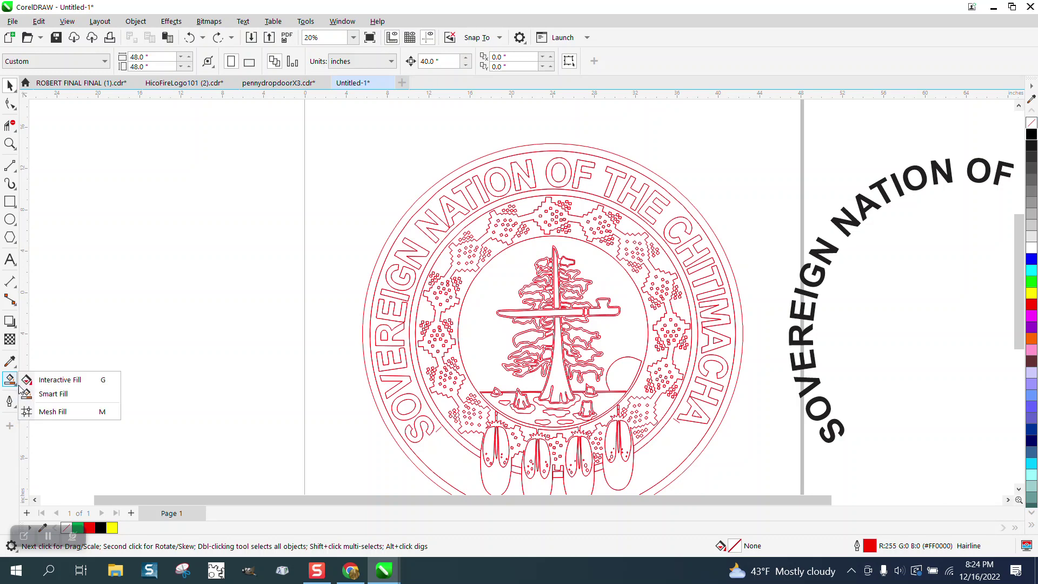
left_click(60, 393)
left_click(368, 353)
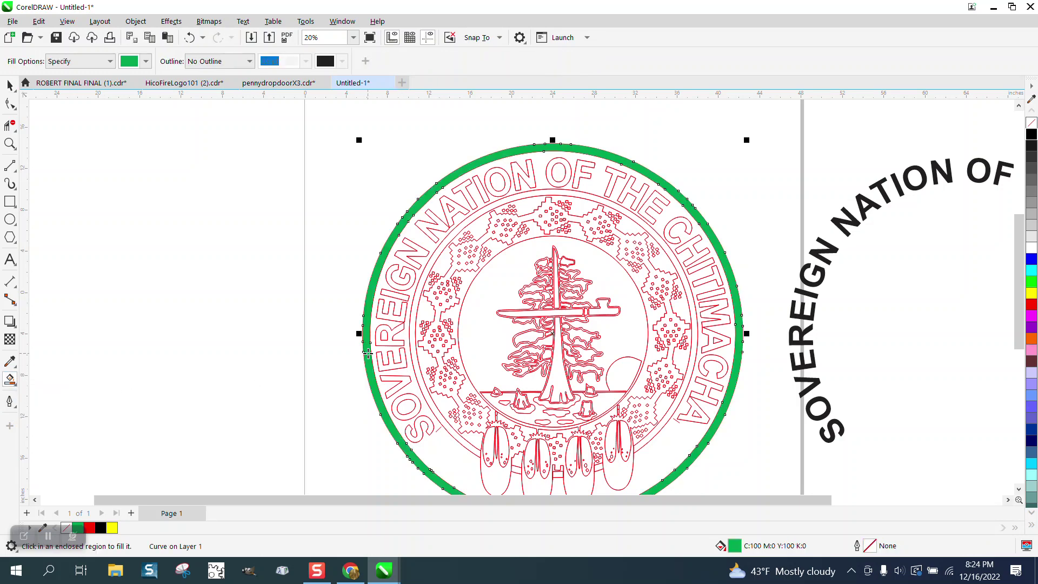
key("Left")
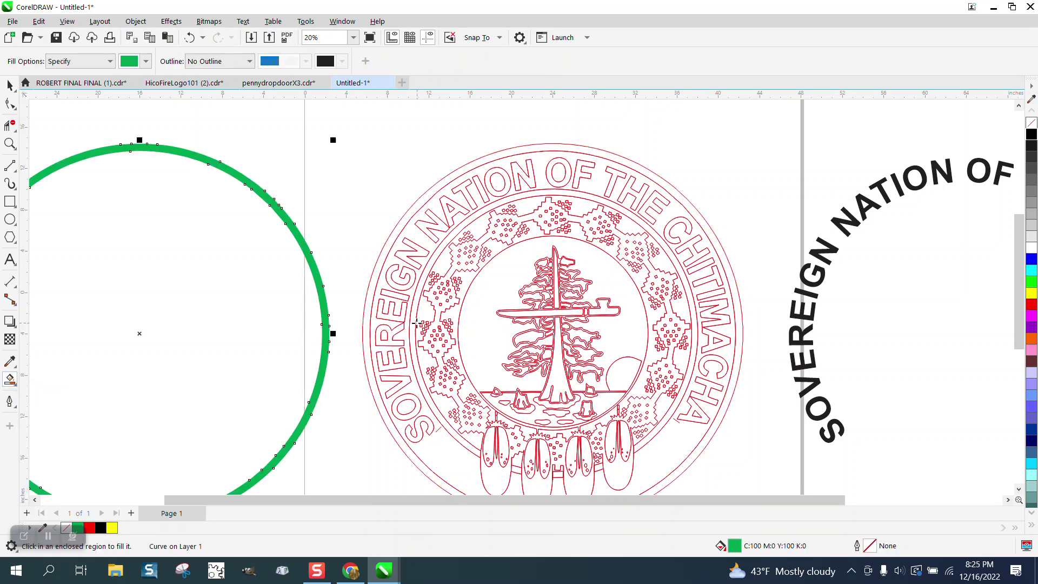
left_click(413, 320)
key("Left")
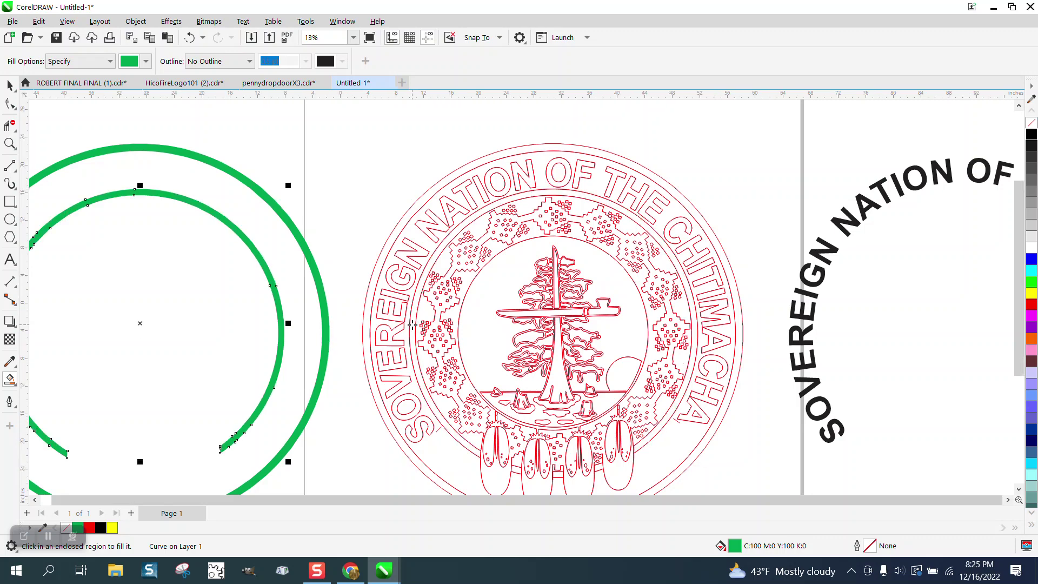
Remove the fill from the two extracted green rings and give them a red outline.
scroll(413, 320, "down", 1)
scroll(286, 319, "down", 1)
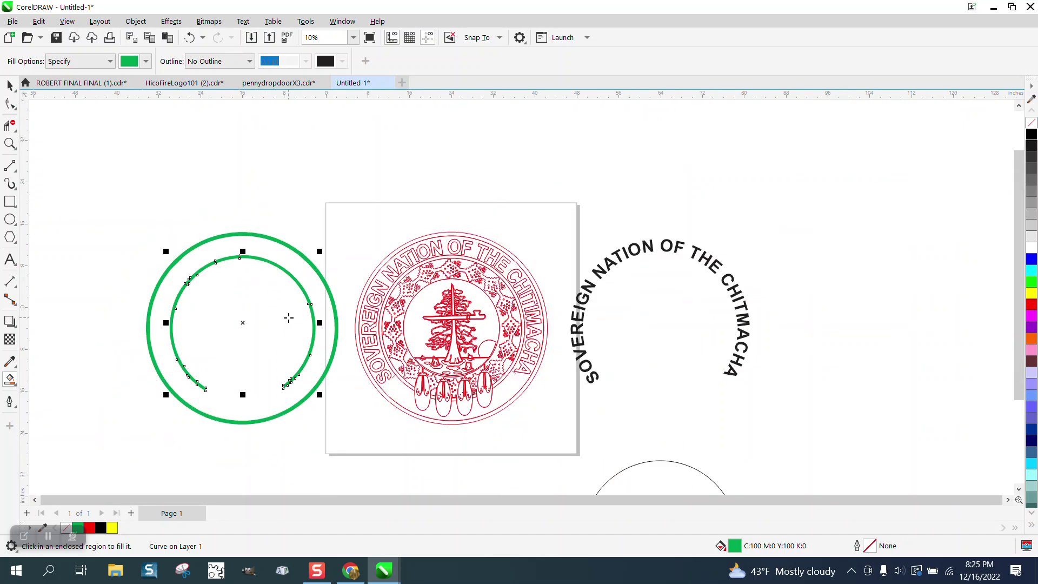
left_click(10, 85)
left_click_drag(124, 204, 349, 439)
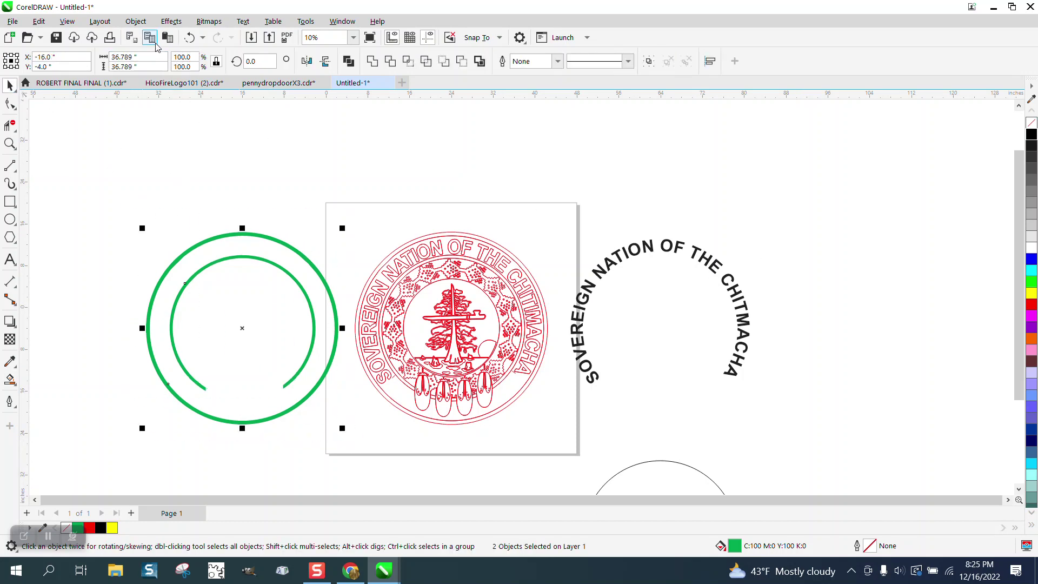
left_click(136, 22)
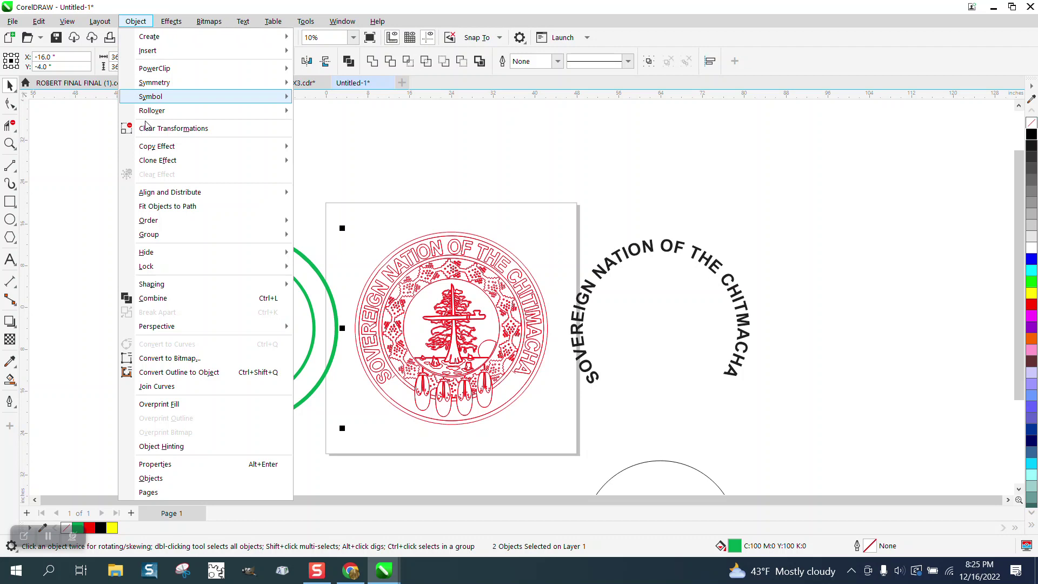
left_click(208, 372)
left_click_drag(375, 425, 371, 456)
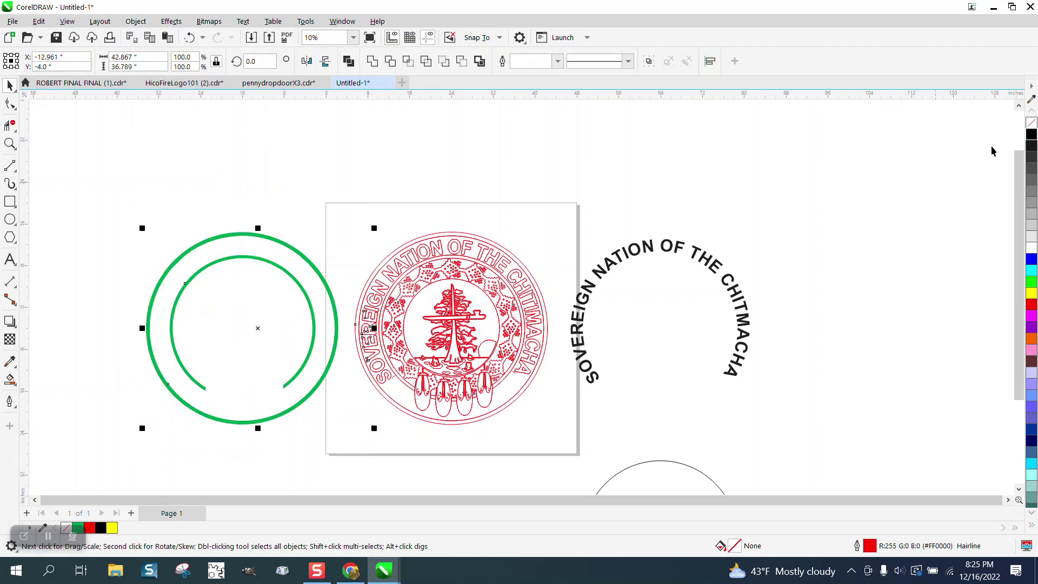
left_click(1031, 127)
right_click(1031, 305)
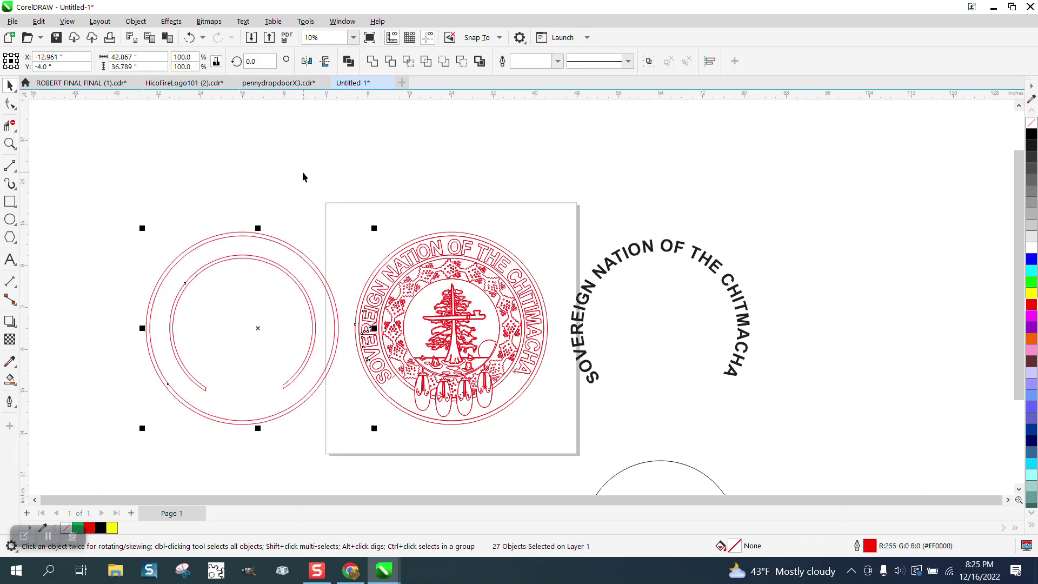
left_click(302, 173)
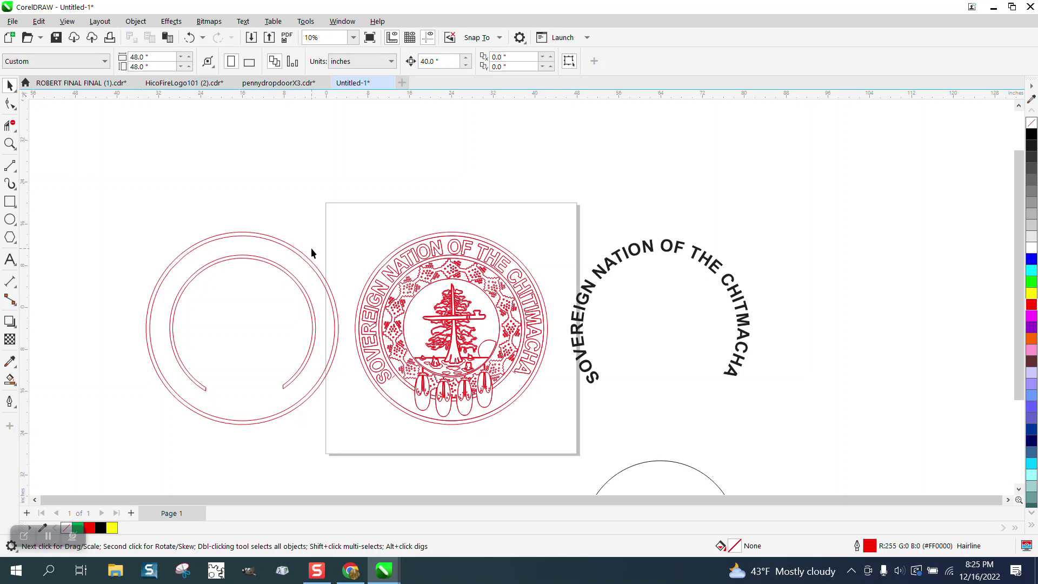
Move the two extracted ring outlines another 40 inches left, away from the page.
scroll(378, 210, "down", 2)
left_click_drag(257, 306, 359, 343)
key("Left")
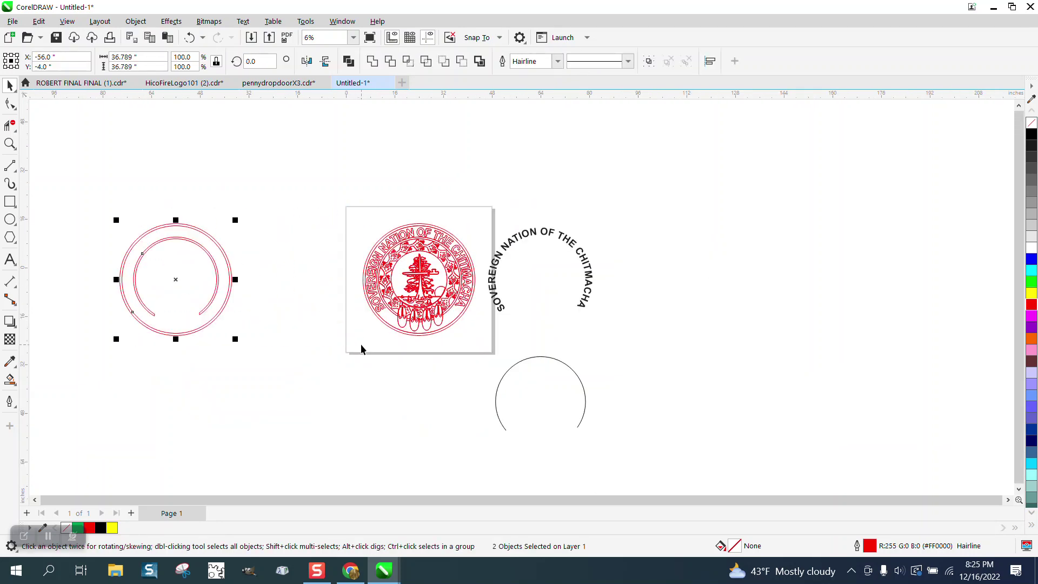
Try deleting the lettering segments around the top of the seal and undo the deletions.
left_click(10, 144)
left_click_drag(338, 203, 584, 362)
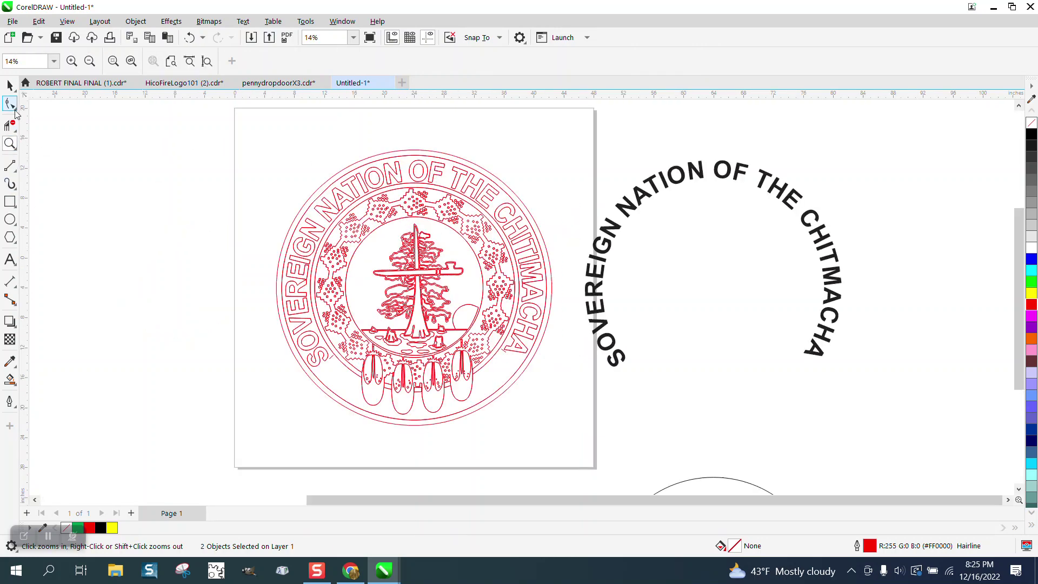
left_click(12, 86)
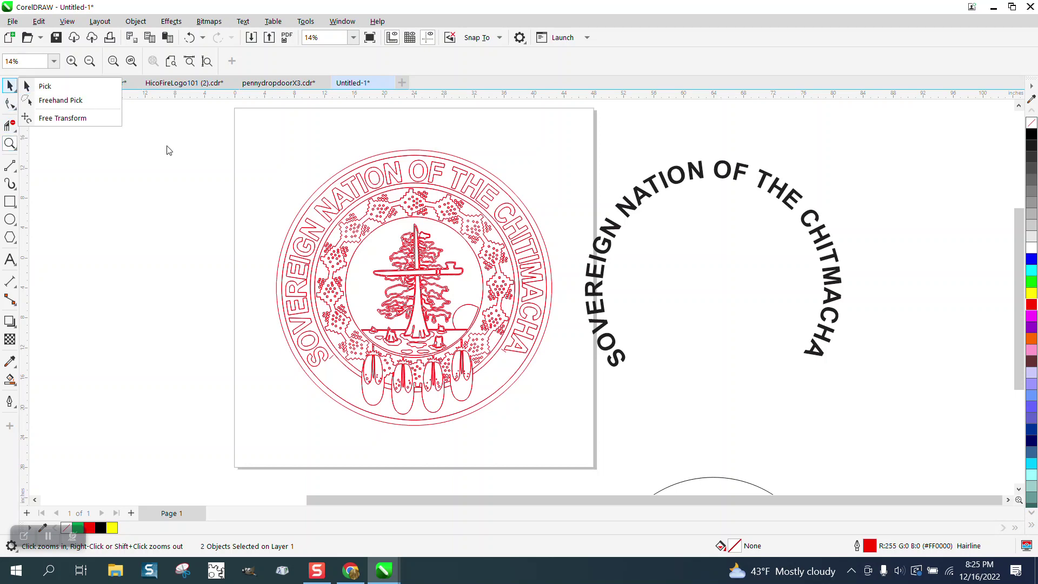
left_click(46, 86)
left_click_drag(362, 140, 436, 190)
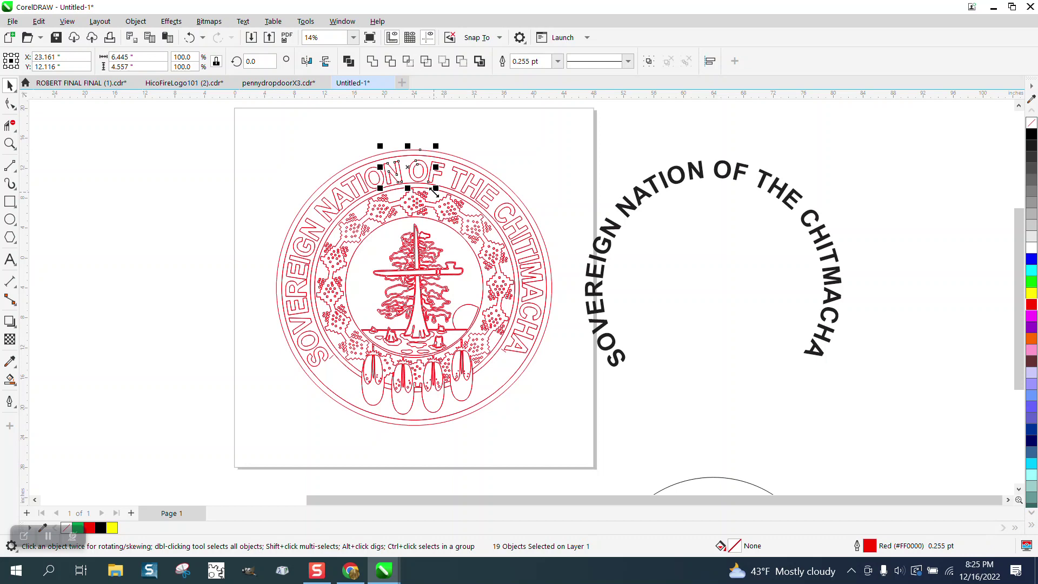
key("Delete")
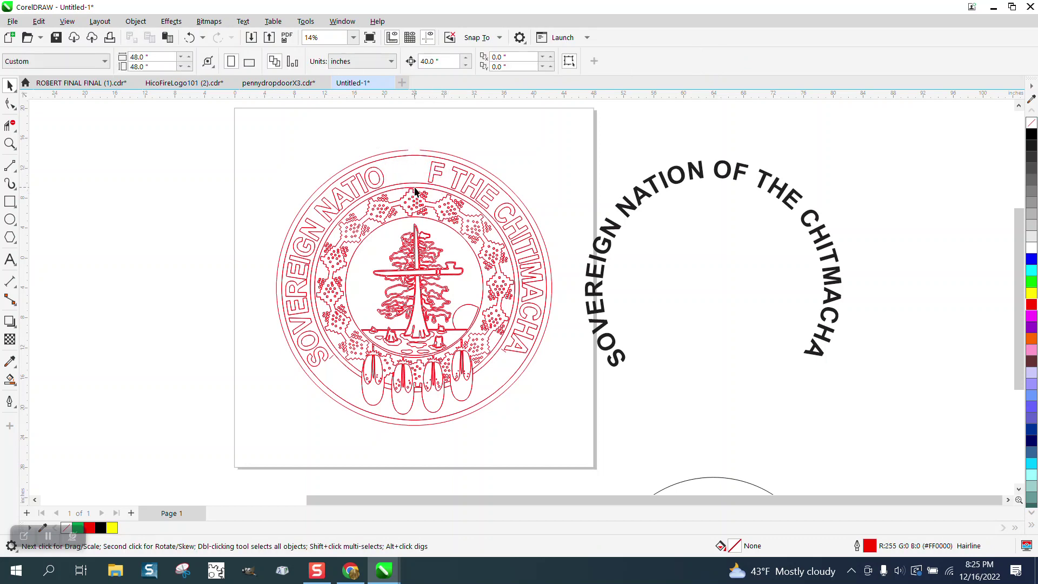
left_click_drag(422, 151, 459, 216)
key("Delete")
left_click(189, 38)
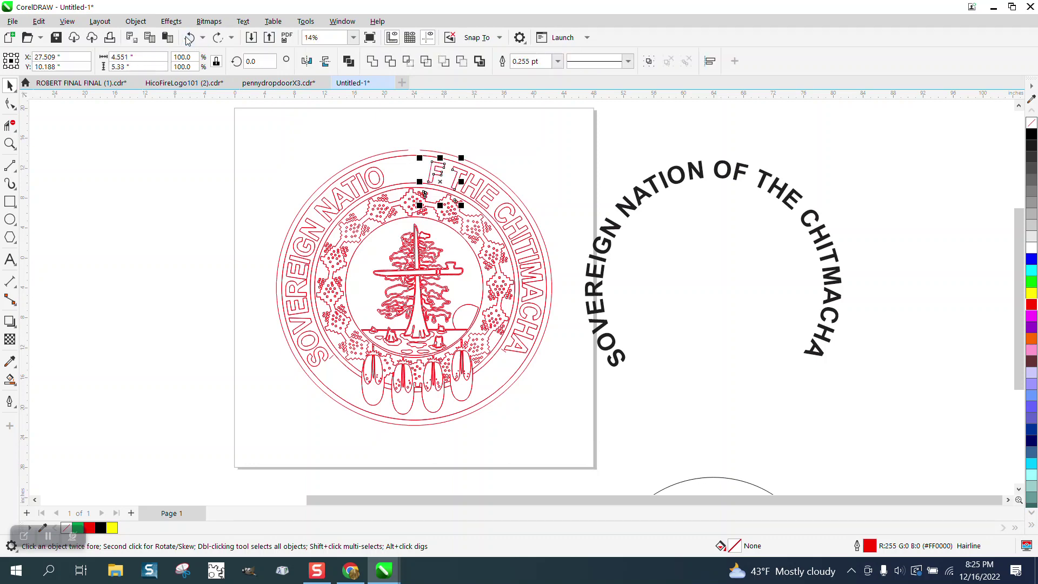
Smart-fill the outer and inner background areas of the patterned band with green, moving each filled shape left of the seal.
left_click(549, 153)
scroll(480, 279, "down", 1)
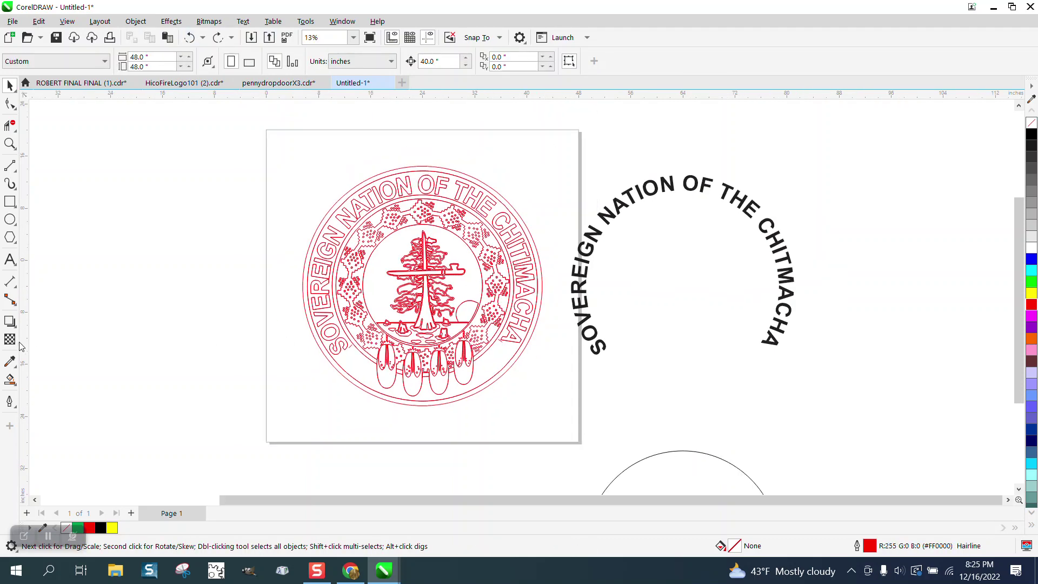
left_click(10, 380)
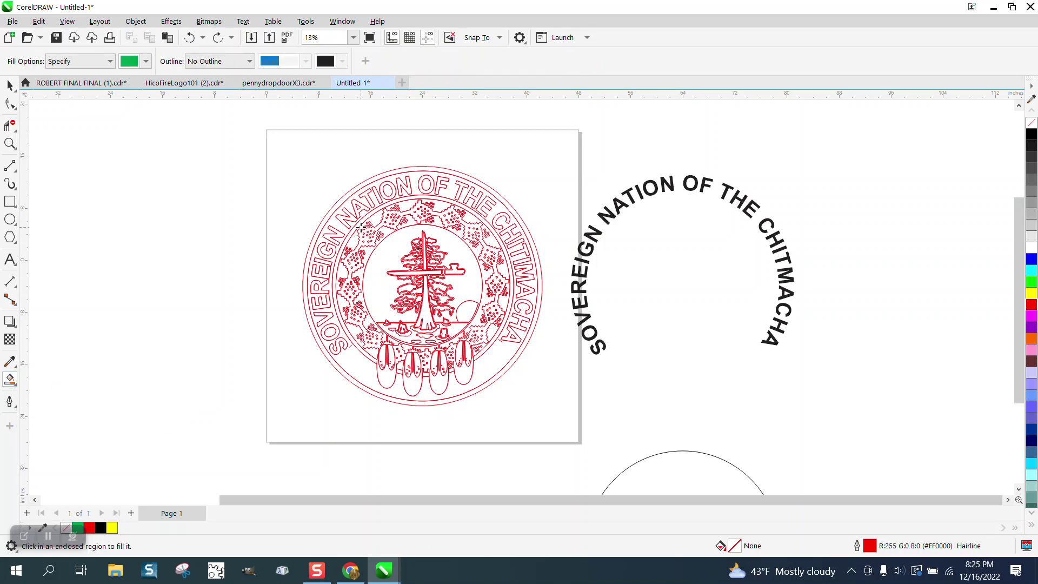
left_click(352, 240)
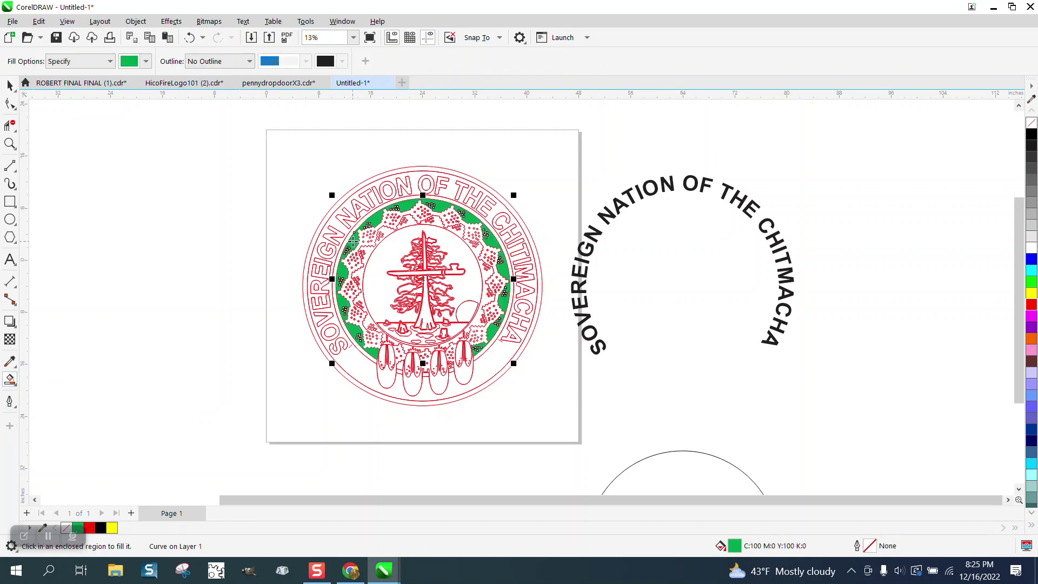
key("shift+Left")
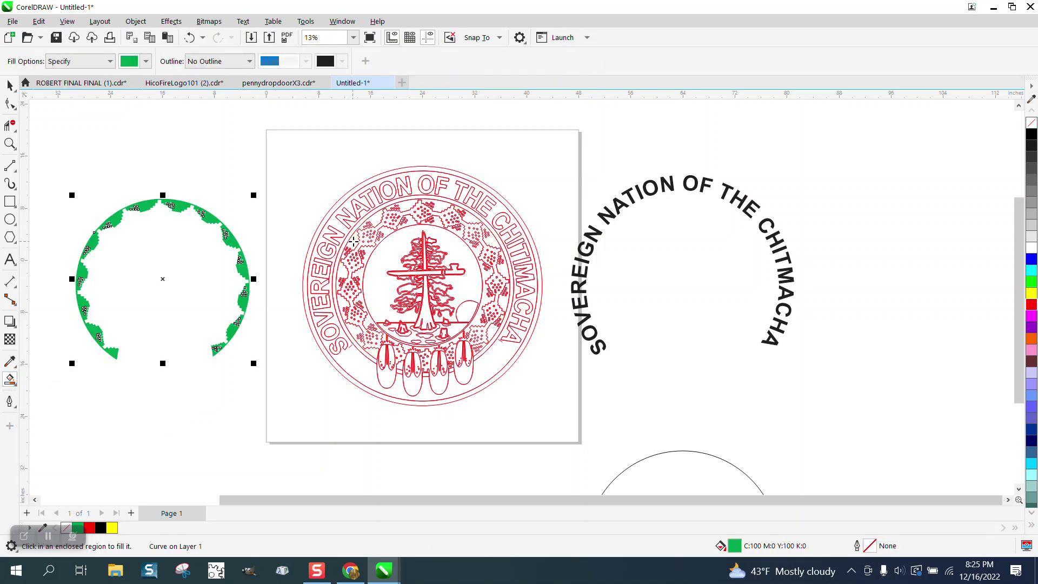
left_click(390, 232)
key("shift+Left")
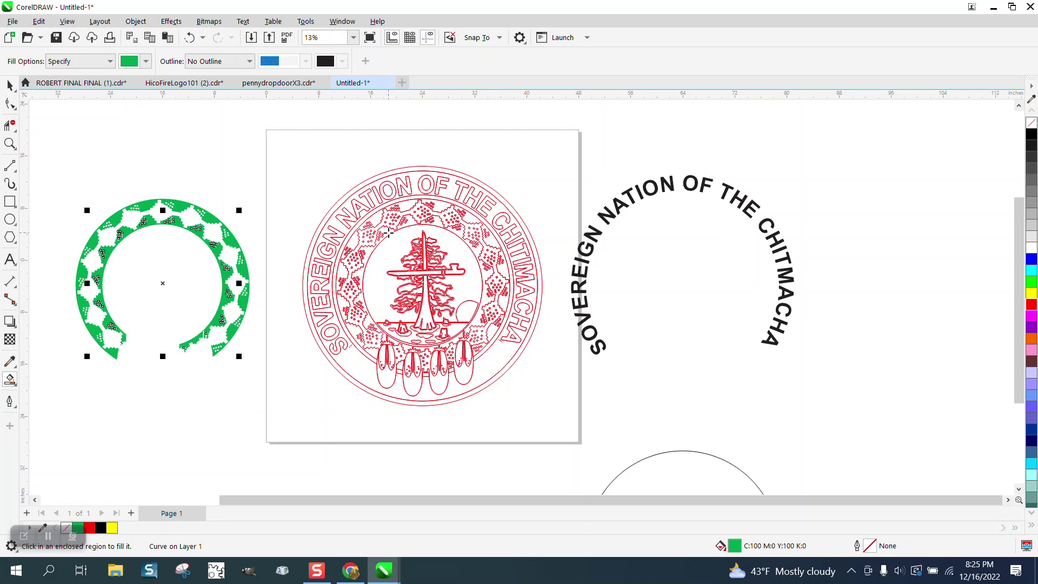
Smart-fill the chain of diamond motifs and feathers with green, then move that shape left of the seal and above the other pieces.
left_click(413, 213)
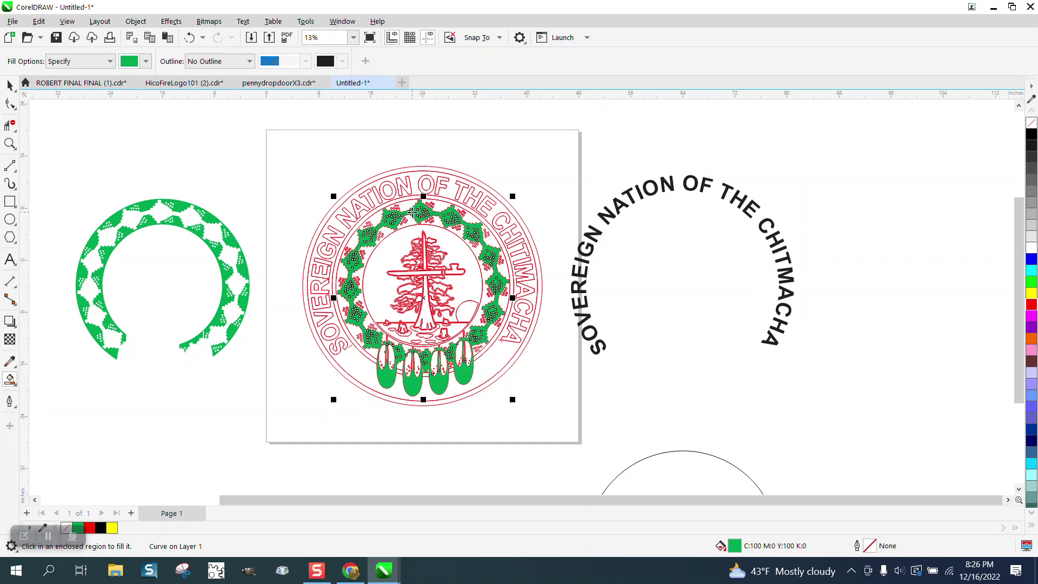
key("shift+Left")
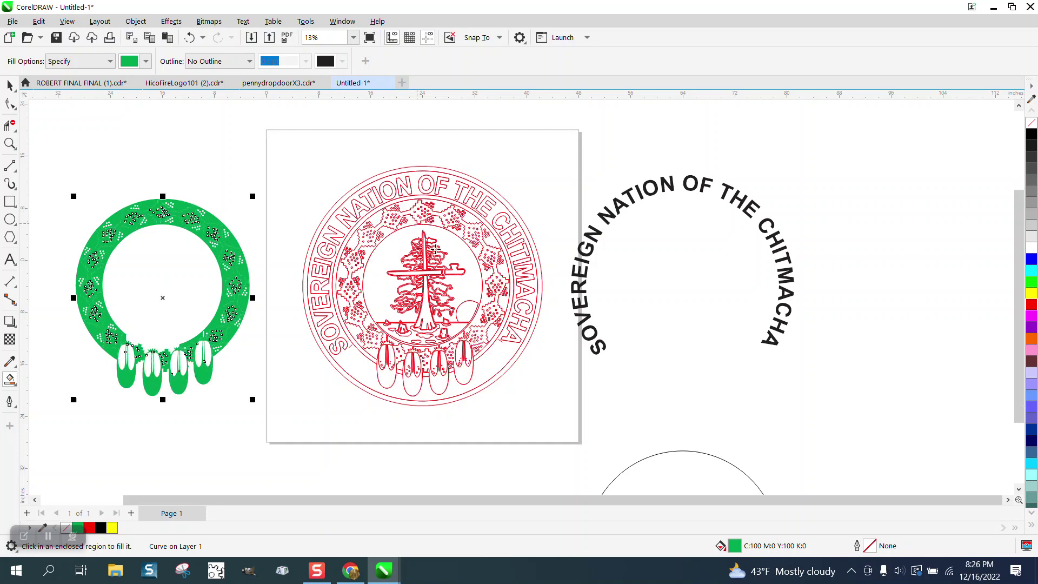
scroll(448, 262, "down", 2)
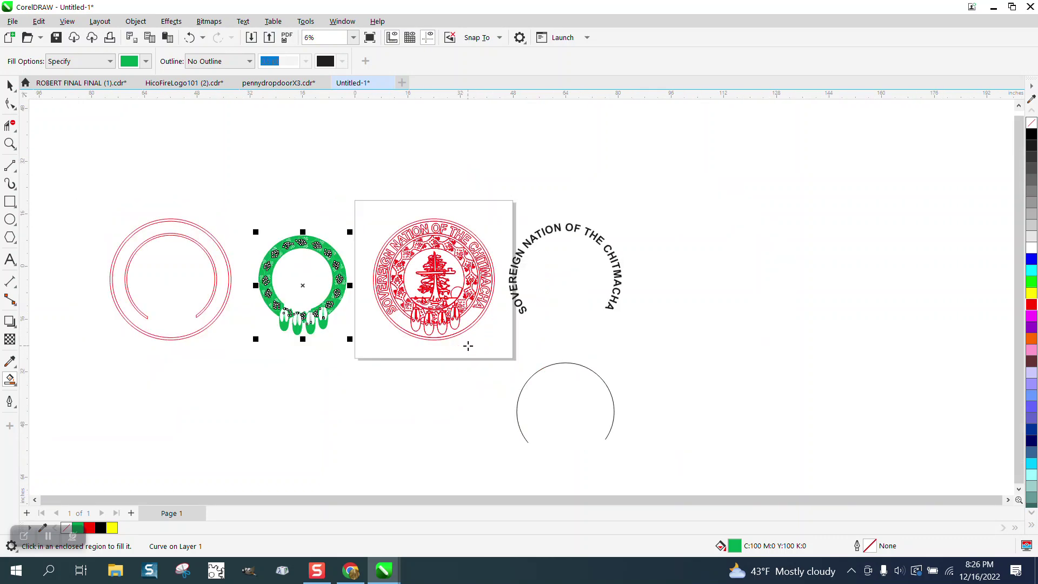
key("shift+Up")
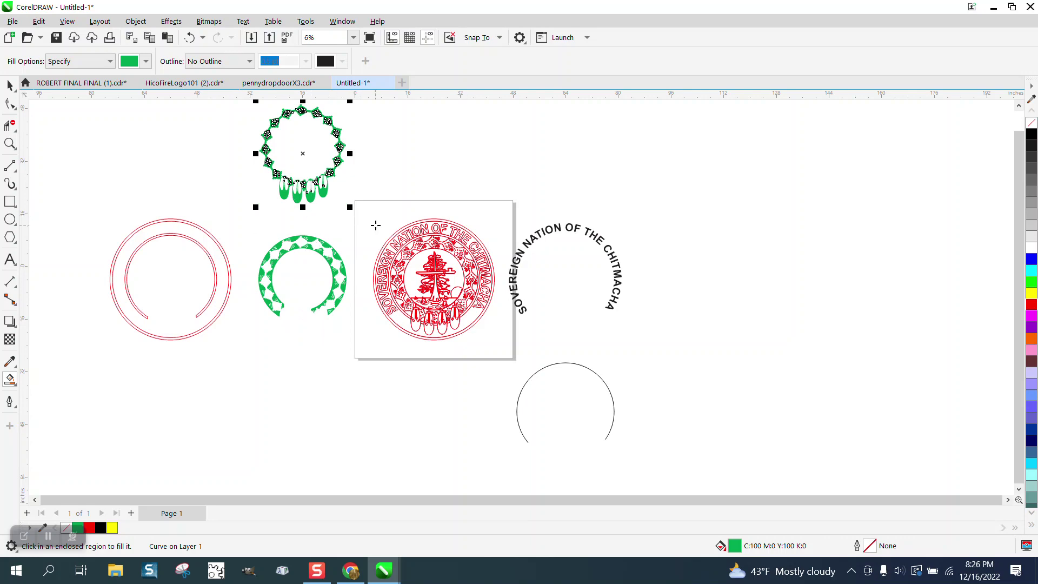
Delete the original lettering, circle segments and pattern pieces on the upper right part of the seal.
left_click(9, 143)
left_click_drag(374, 209, 575, 357)
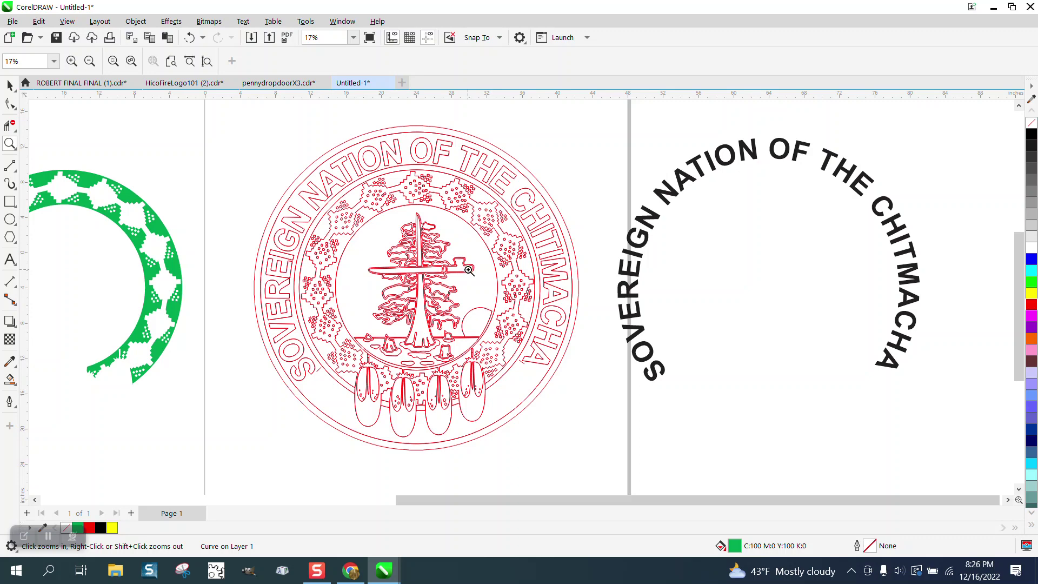
left_click(10, 85)
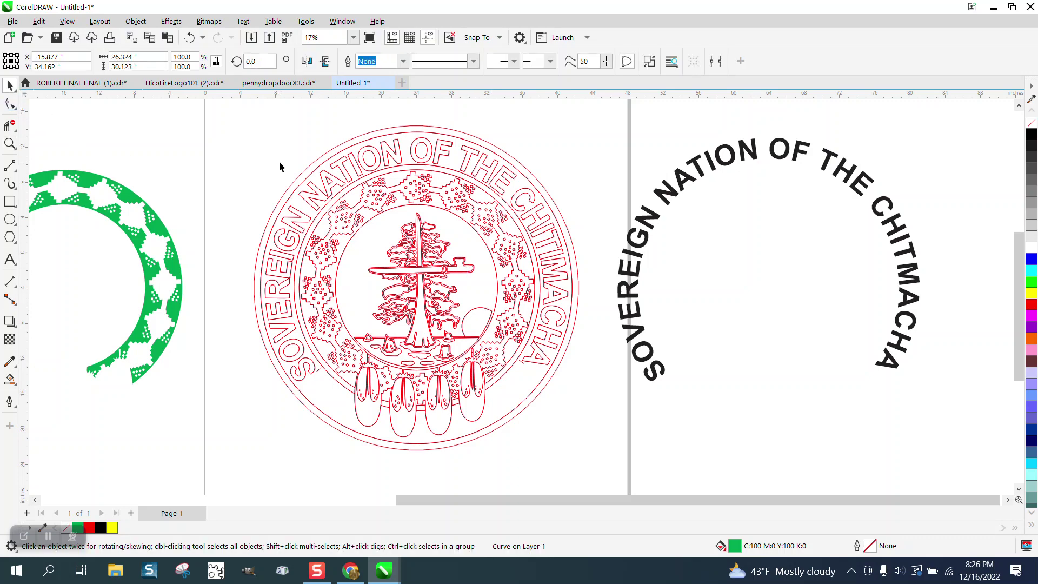
left_click(436, 231)
left_click(439, 236)
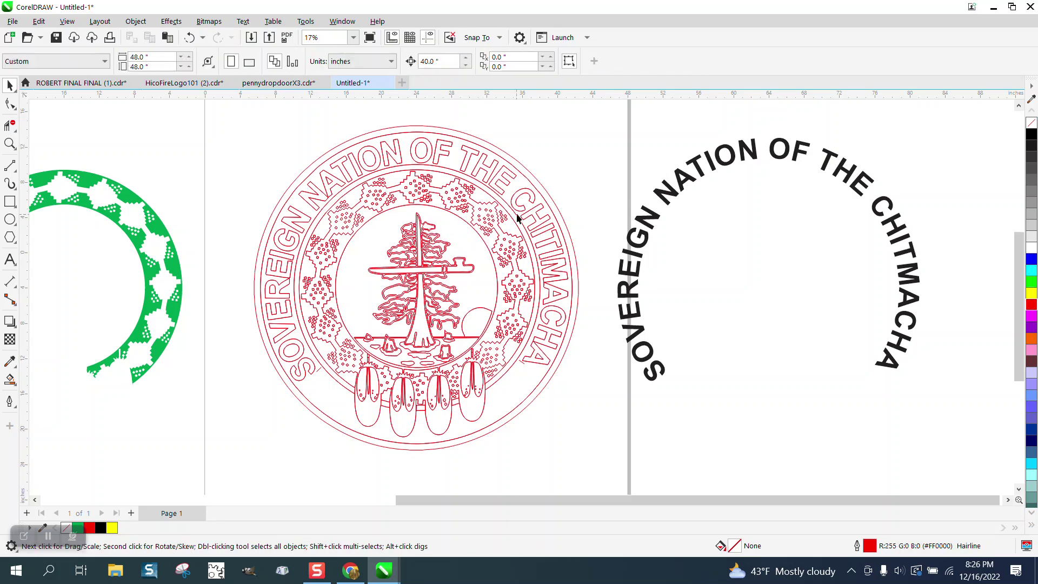
left_click_drag(537, 207, 536, 208)
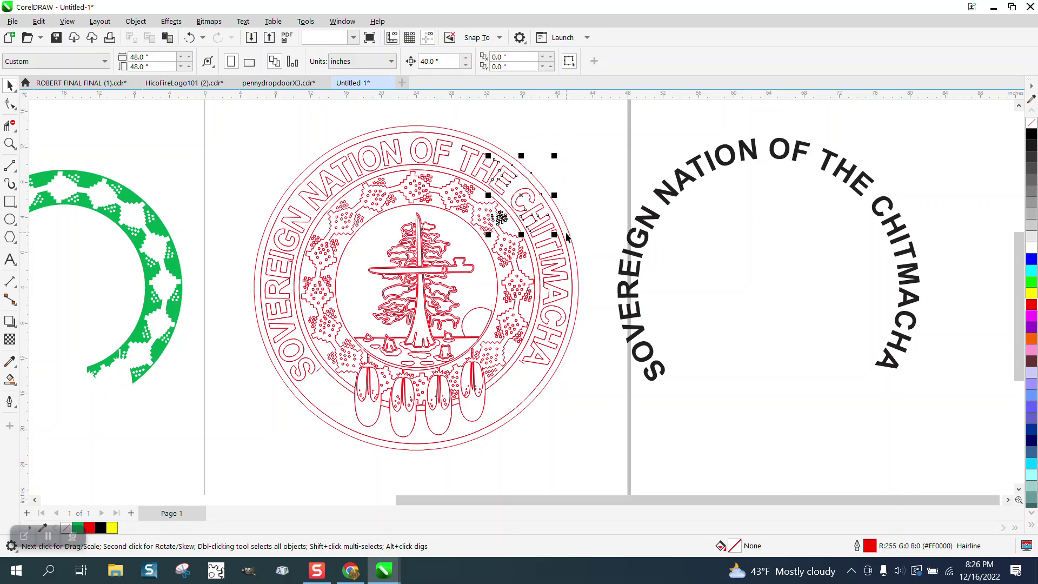
key("Delete")
left_click_drag(473, 186, 530, 201)
key("Delete")
Delete the original lettering and line segments on the upper left and lower left parts of the seal.
left_click_drag(308, 204, 352, 220)
key("Delete")
left_click_drag(263, 313, 311, 372)
key("Delete")
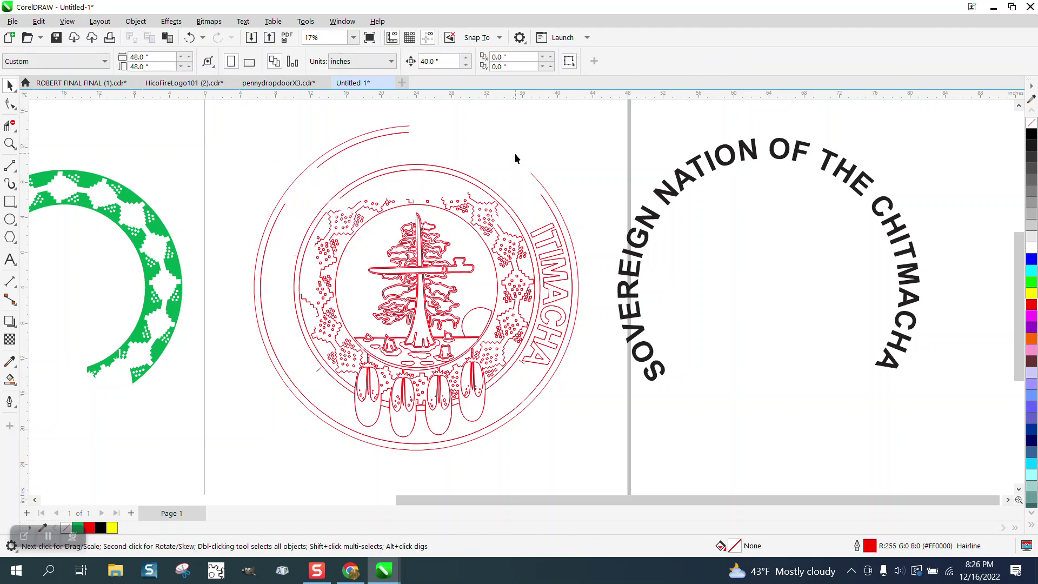
Delete the remaining lettering and the outer ring arcs along the right side of the seal.
left_click_drag(516, 155, 551, 327)
left_click_drag(595, 388, 595, 389)
key("Delete")
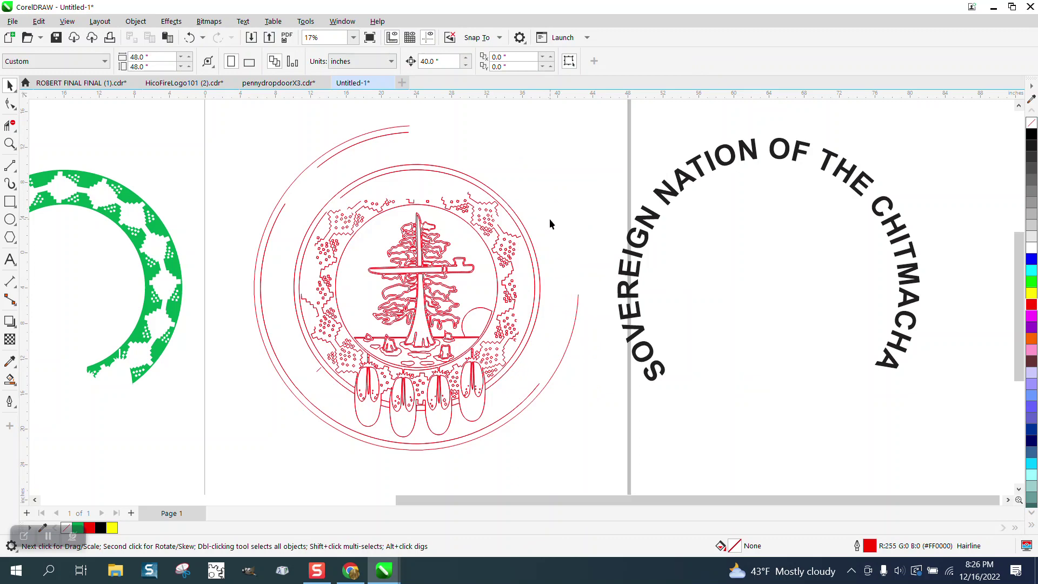
left_click(577, 320)
key("Delete")
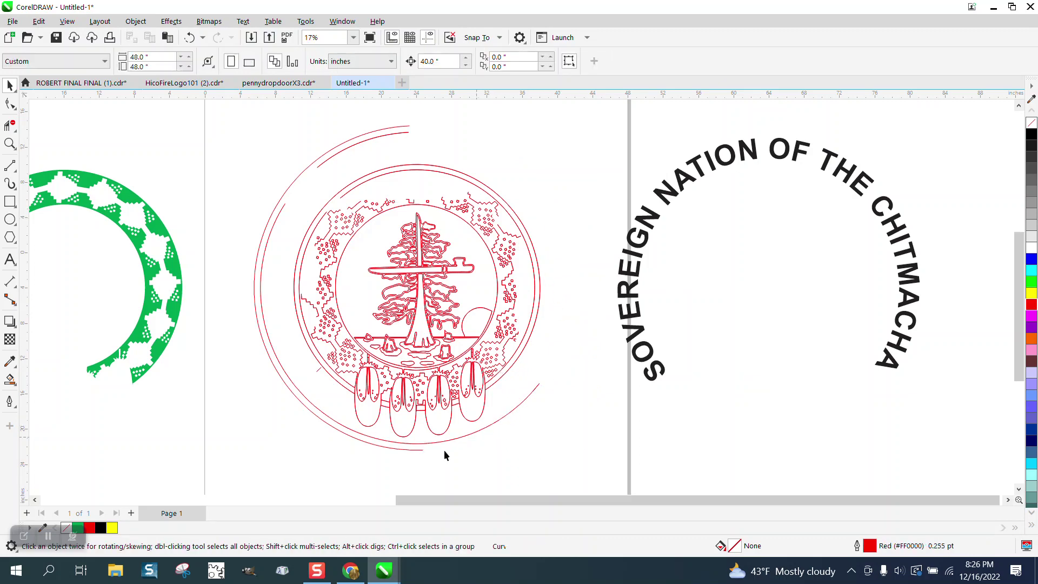
Delete the outer ring arcs remaining along the bottom, left and upper left of the seal.
left_click(416, 450)
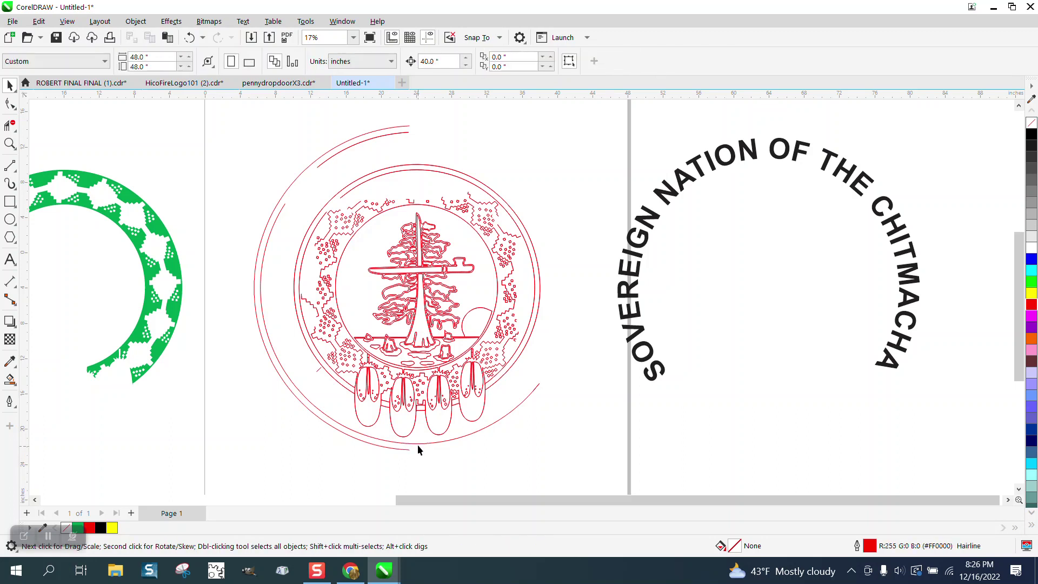
key("Delete")
left_click(403, 449)
key("Delete")
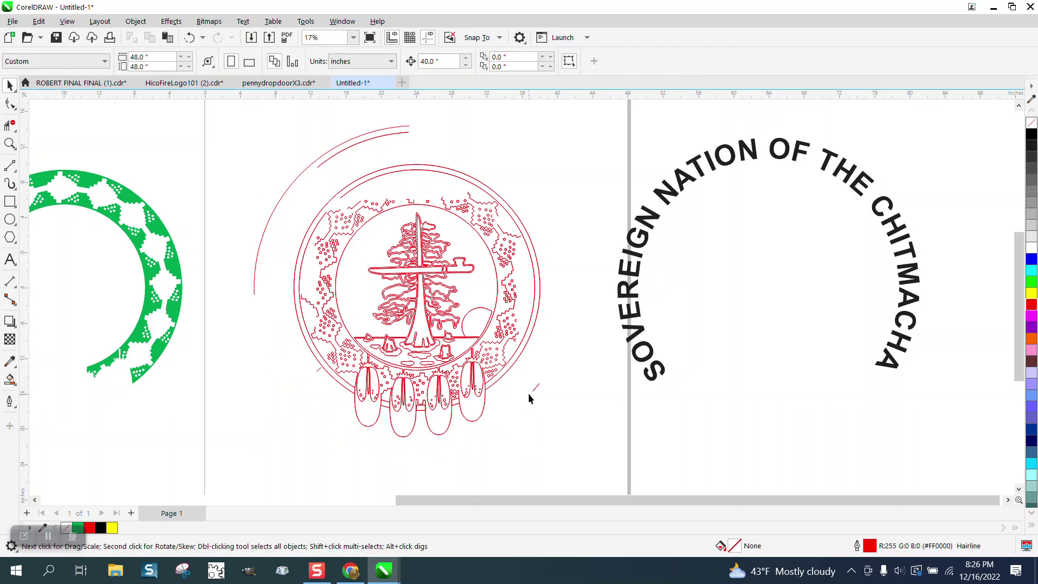
left_click(287, 197)
key("Delete")
left_click(407, 132)
key("Delete")
Delete the original pattern pieces across the top and down the right side of the band.
left_click_drag(352, 161, 504, 216)
key("Delete")
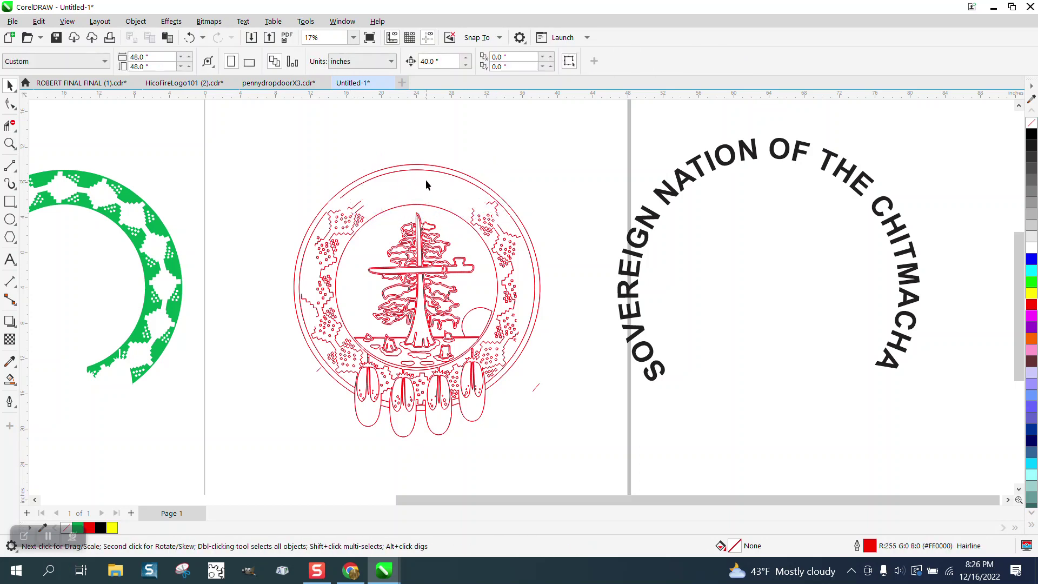
left_click_drag(447, 152, 532, 236)
key("Delete")
left_click_drag(469, 190, 546, 256)
key("Delete")
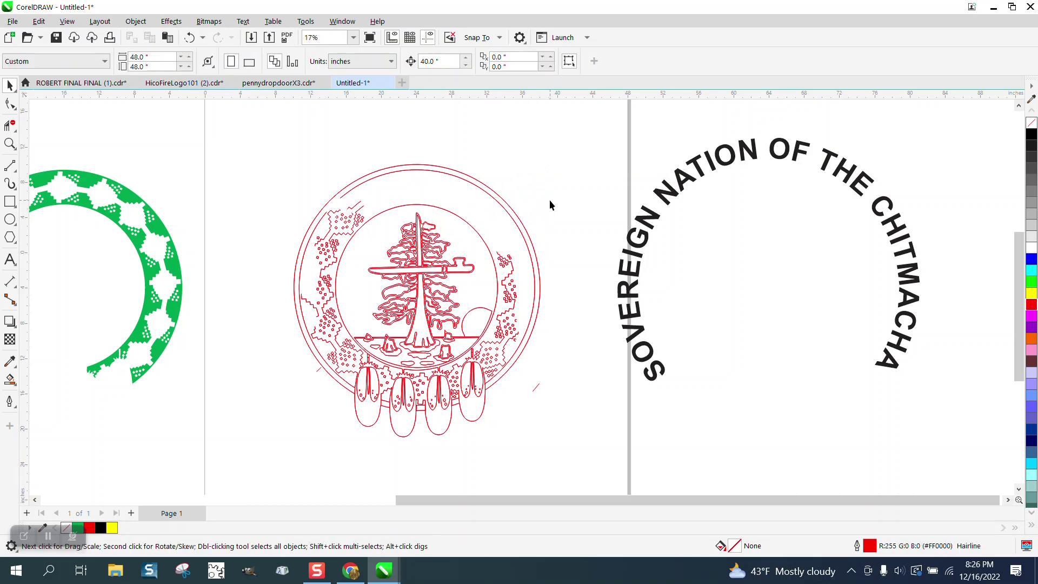
left_click_drag(536, 329, 492, 347)
key("Delete")
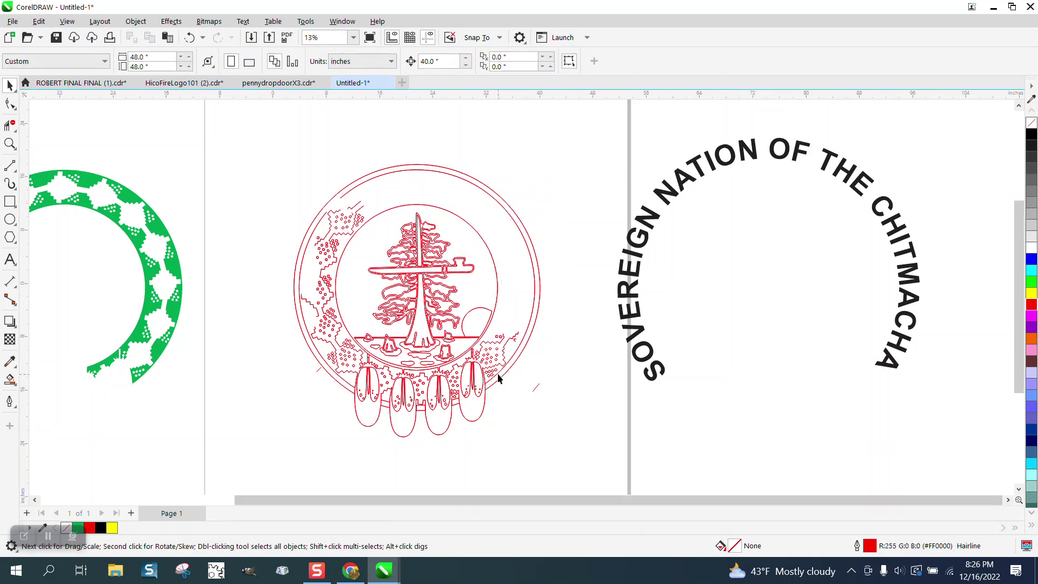
Delete the original pattern pieces along the left side of the band.
scroll(498, 373, "down", 1)
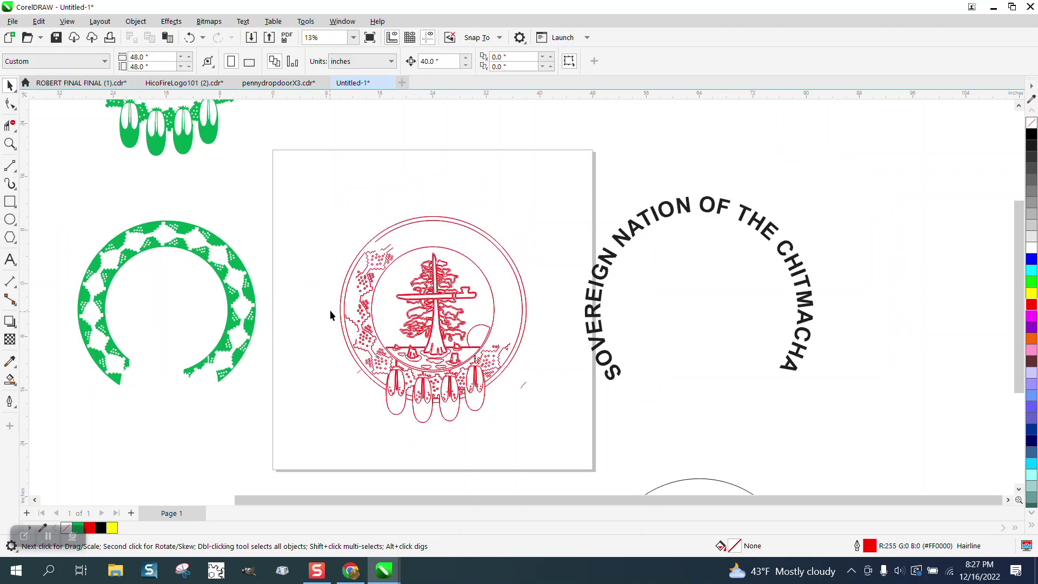
left_click_drag(403, 276, 403, 276)
key("Delete")
left_click_drag(365, 312, 379, 322)
key("Delete")
left_click_drag(370, 361, 379, 373)
key("Delete")
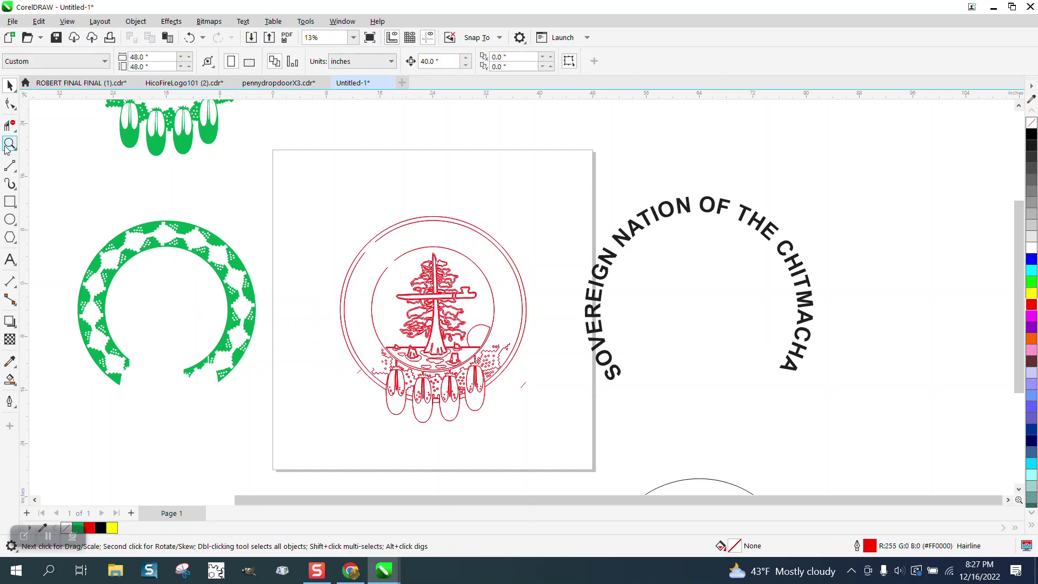
Delete the two short stray lines outside the ring on either side of the feathers.
left_click(9, 143)
left_click_drag(319, 322, 541, 424)
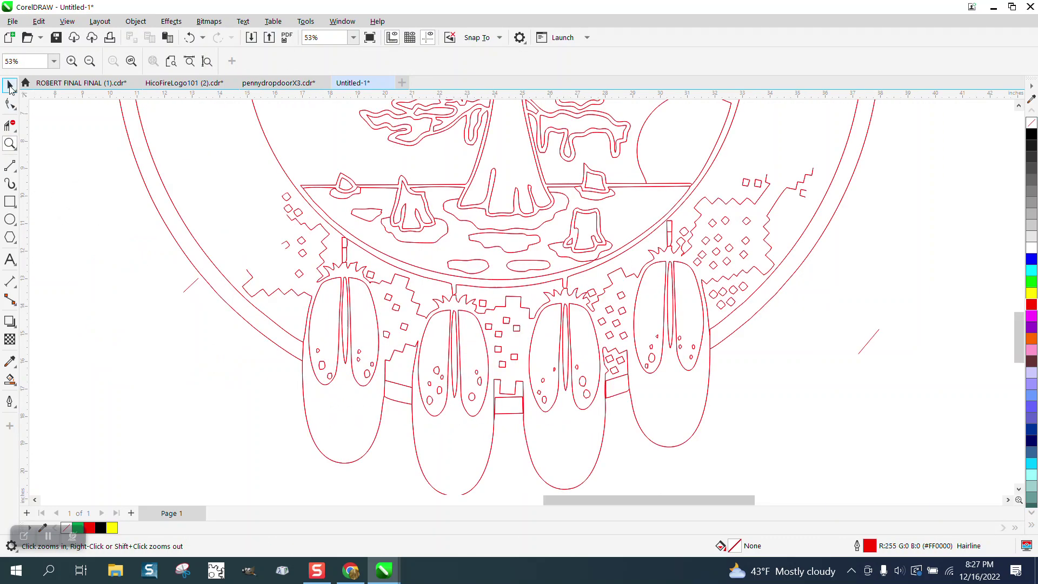
left_click(10, 86)
left_click(186, 290)
key("Delete")
left_click(871, 340)
key("Delete")
scroll(713, 331, "down", 1)
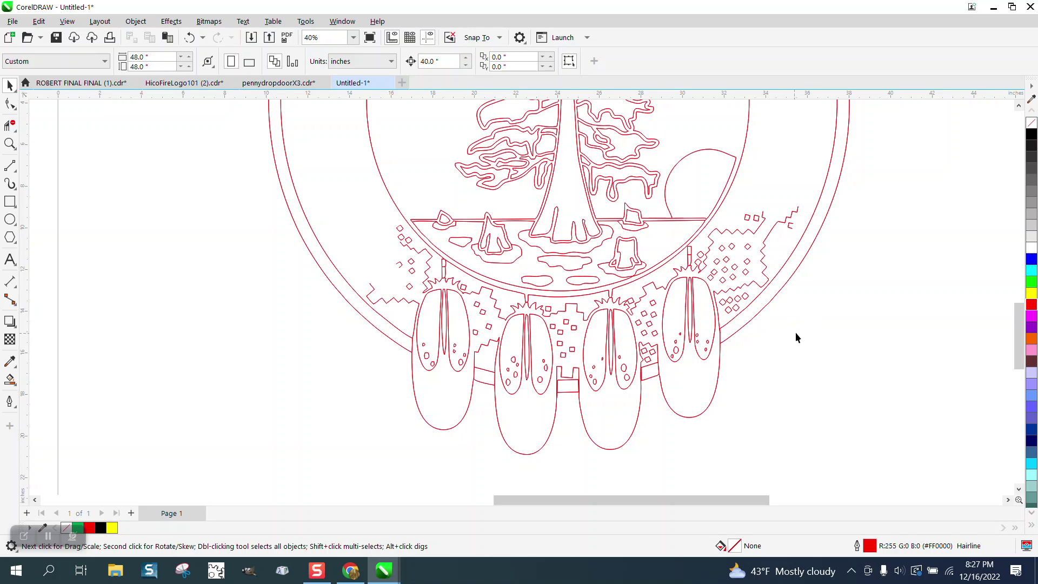
Delete the four feather outlines and the band segments between them at the bottom of the seal.
key("super")
key("super")
left_click_drag(418, 439, 338, 459)
key("Delete")
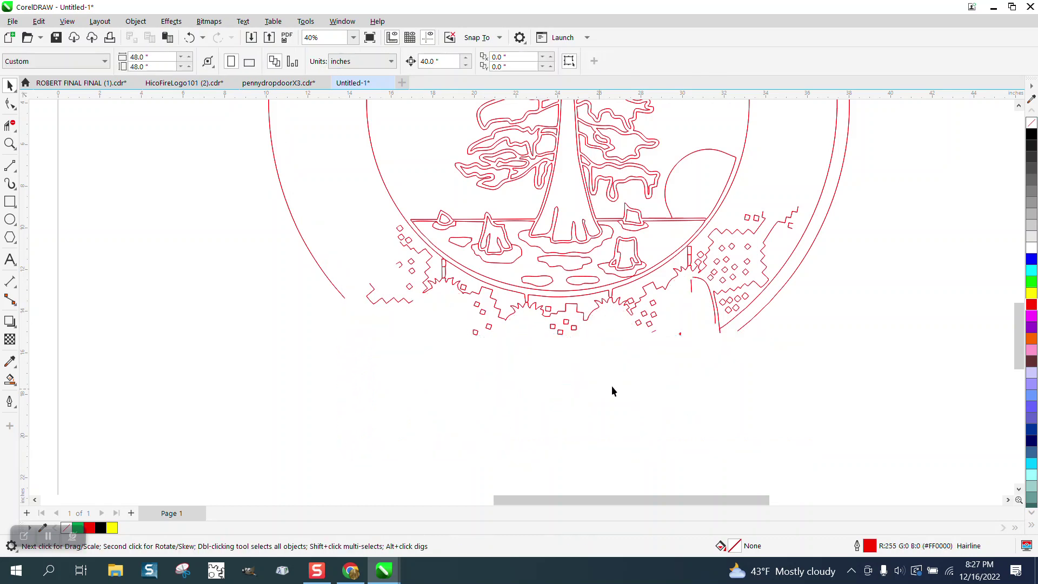
Delete the leftover feather lines and pattern pieces on the lower right part of the band.
left_click_drag(795, 259, 685, 319)
key("Delete")
key("Delete")
left_click_drag(861, 230, 709, 264)
key("Delete")
left_click_drag(625, 353, 620, 355)
key("Delete")
left_click(731, 266)
key("Delete")
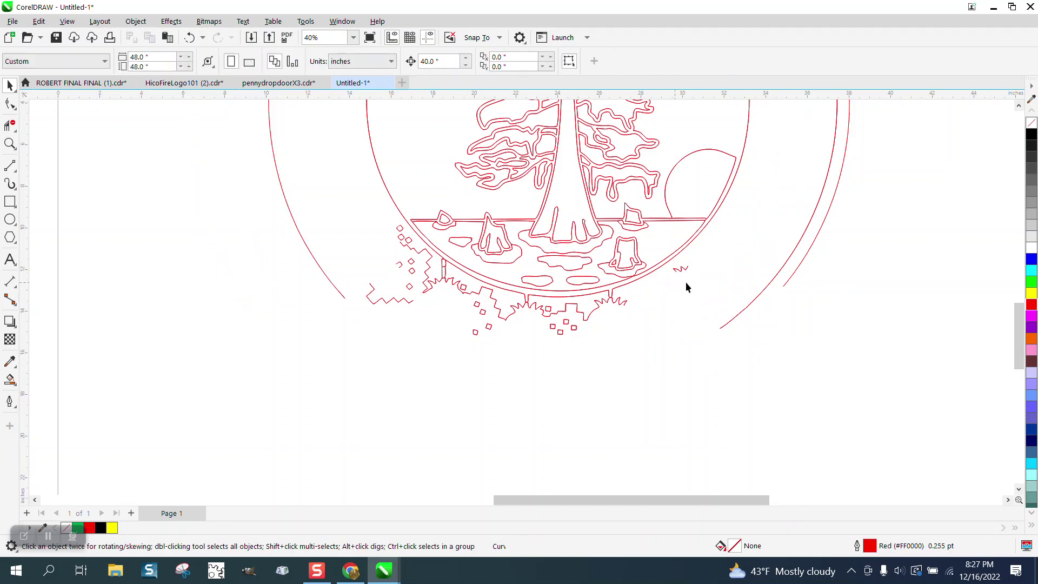
Delete the large band circle arcs on both sides and the loose fragments below the inner circle's lower right.
left_click(674, 287)
key("Delete")
left_click_drag(714, 264, 670, 284)
key("Delete")
key("Delete")
key("Delete")
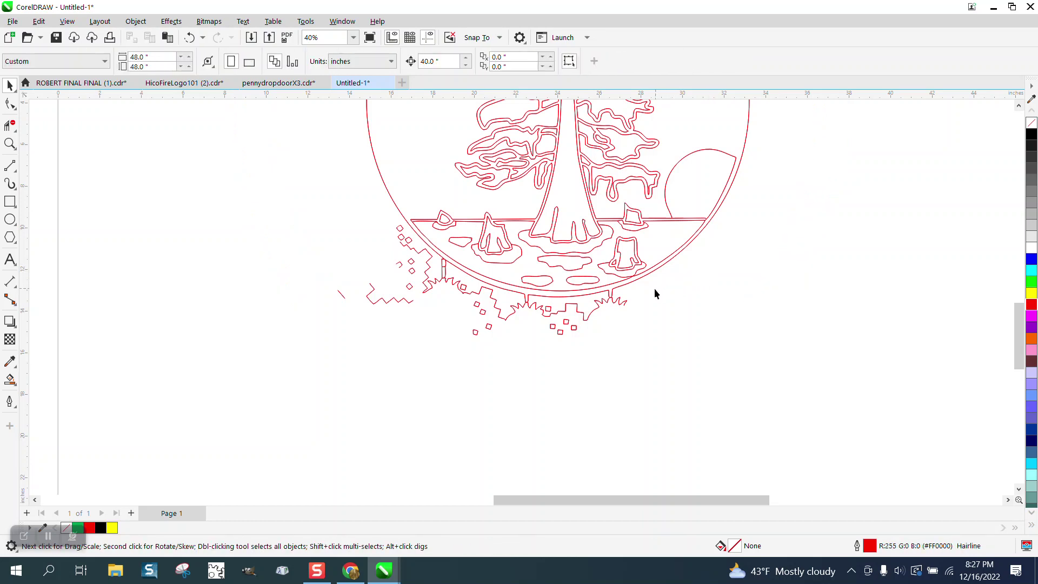
left_click_drag(613, 318, 616, 320)
left_click(620, 306)
key("Delete")
Remove the jagged feather tops and pattern segments below the inner circle's bottom with Virtual Segment Delete.
left_click(10, 143)
left_click_drag(546, 278, 744, 352)
left_click(10, 126)
left_click_drag(209, 222, 415, 227)
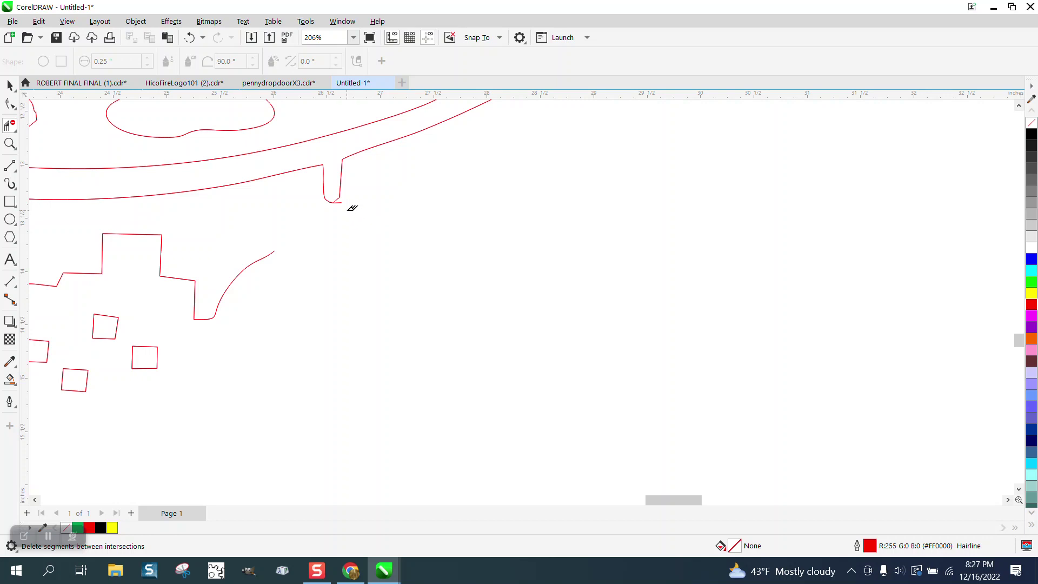
scroll(438, 271, "down", 4)
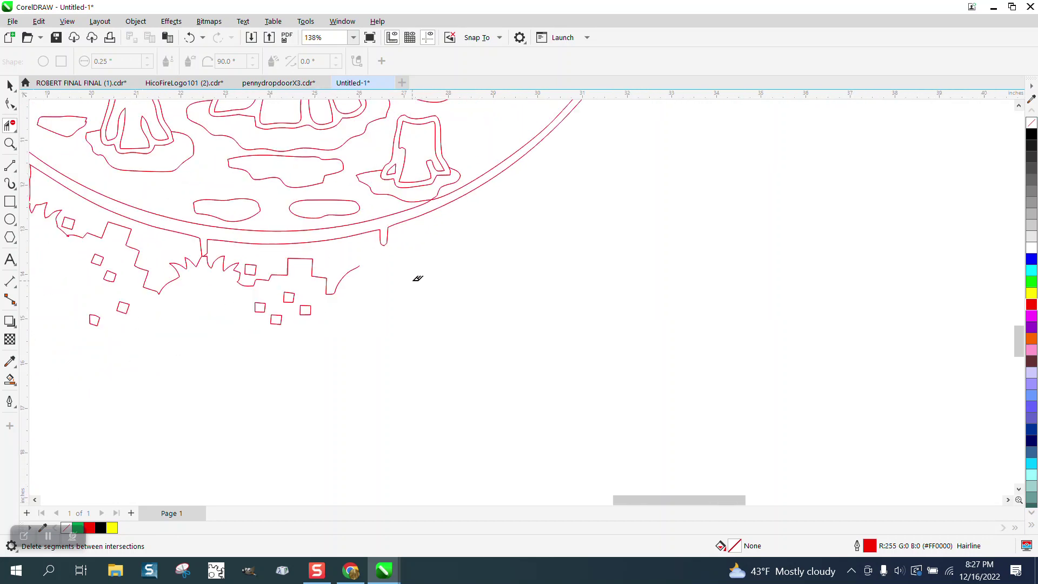
left_click_drag(390, 282, 216, 328)
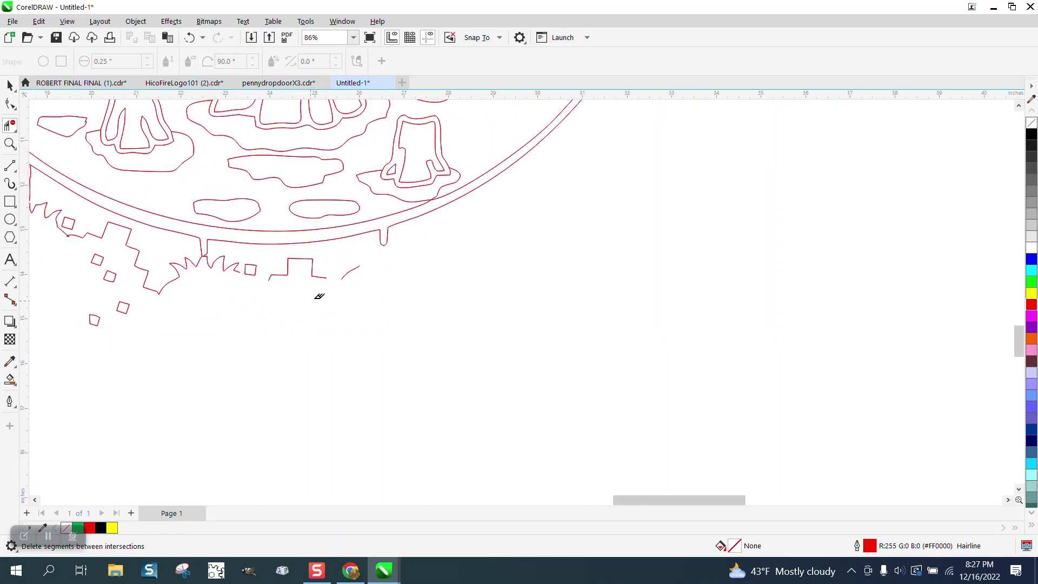
left_click_drag(292, 252, 219, 297)
left_click_drag(217, 260, 169, 269)
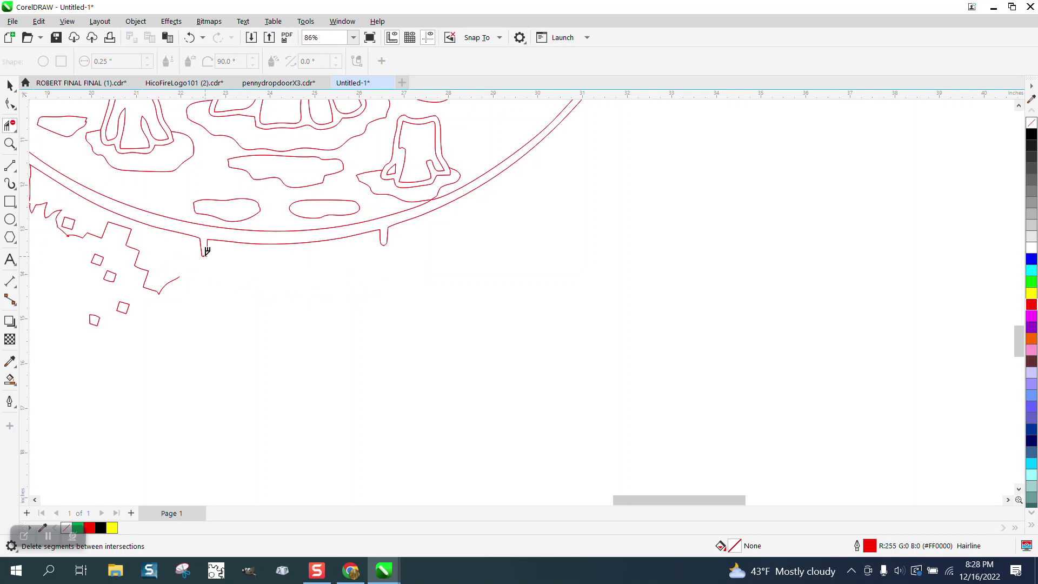
Trim the stray horizontal line at the tip of the left feather tie under the inner circle with Virtual Segment Delete.
left_click(206, 253)
left_click(189, 38)
left_click(11, 87)
left_click(9, 143)
left_click_drag(174, 228, 246, 274)
left_click(9, 102)
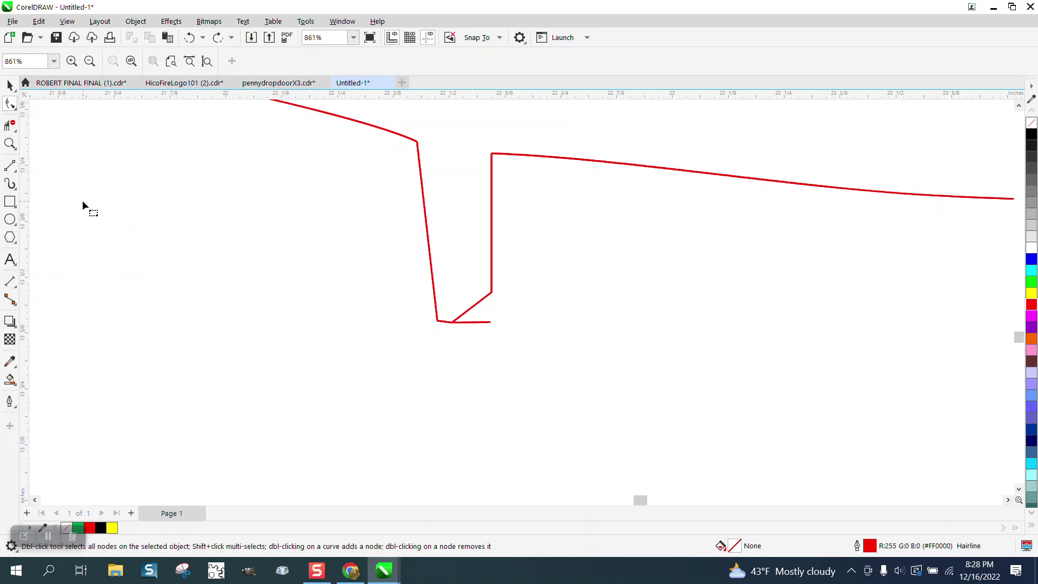
left_click(9, 125)
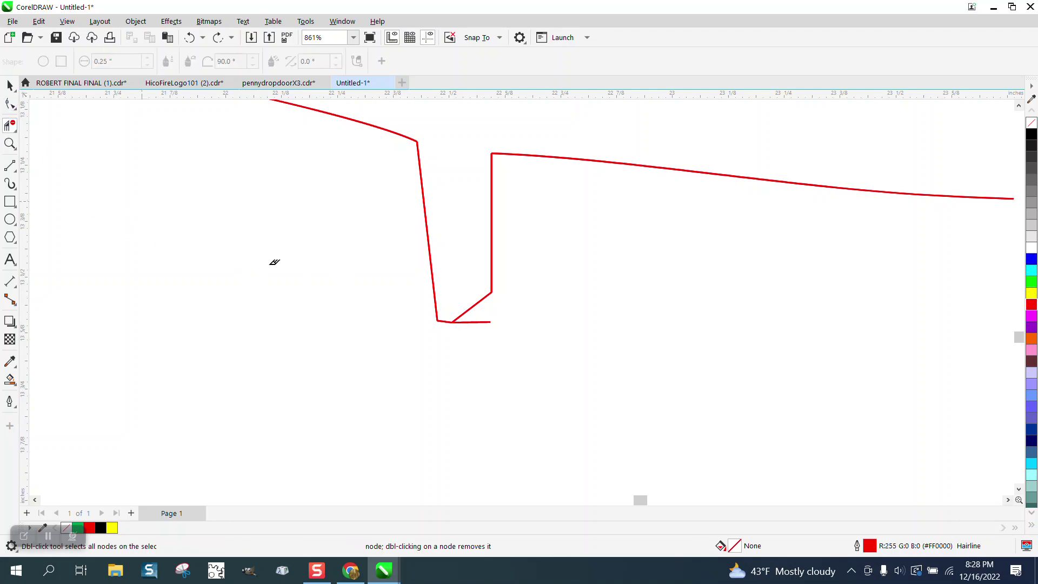
left_click(484, 323)
scroll(584, 396, "down", 5)
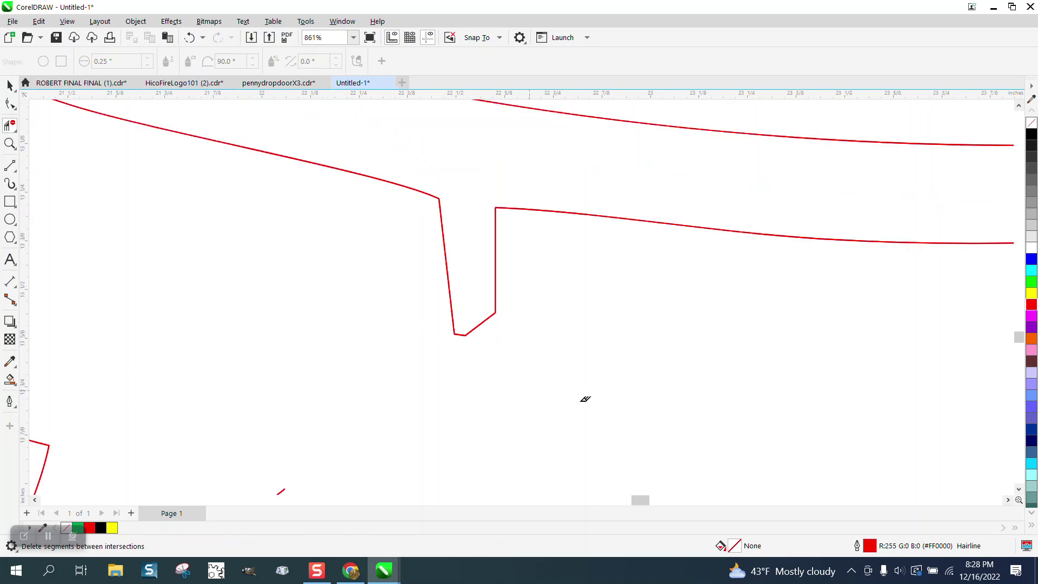
Remove the pattern squares and zigzag segments just left of the left feather tie with Virtual Segment Delete.
left_click_drag(285, 355, 449, 457)
mouse_move(334, 444)
left_mouse_down()
mouse_move(379, 480)
mouse_move(351, 462)
mouse_move(366, 481)
left_mouse_up()
scroll(352, 462, "down", 1)
left_click_drag(388, 297, 281, 287)
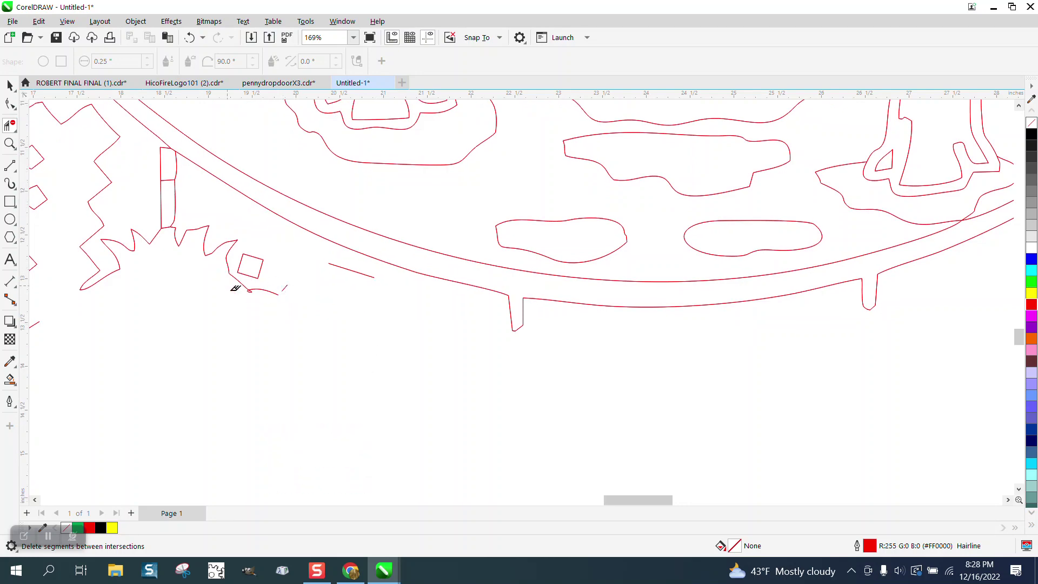
Remove the zigzag lines, squares and feather tie outside the inner circle's lower left with Virtual Segment Delete.
scroll(178, 285, "down", 2)
scroll(162, 287, "down", 2)
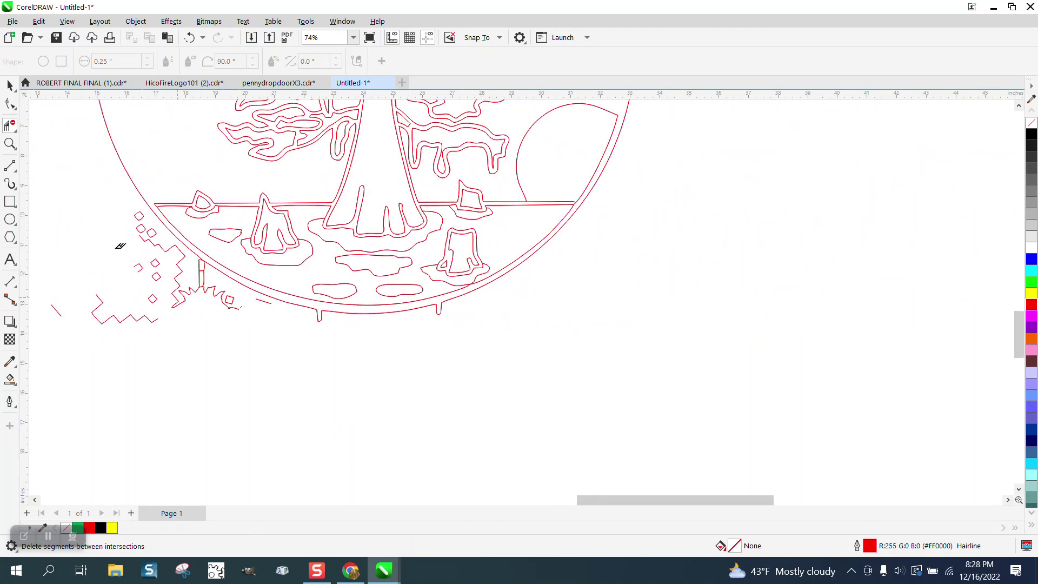
left_click_drag(68, 221, 146, 332)
left_click_drag(52, 291, 125, 336)
left_click_drag(132, 276, 224, 321)
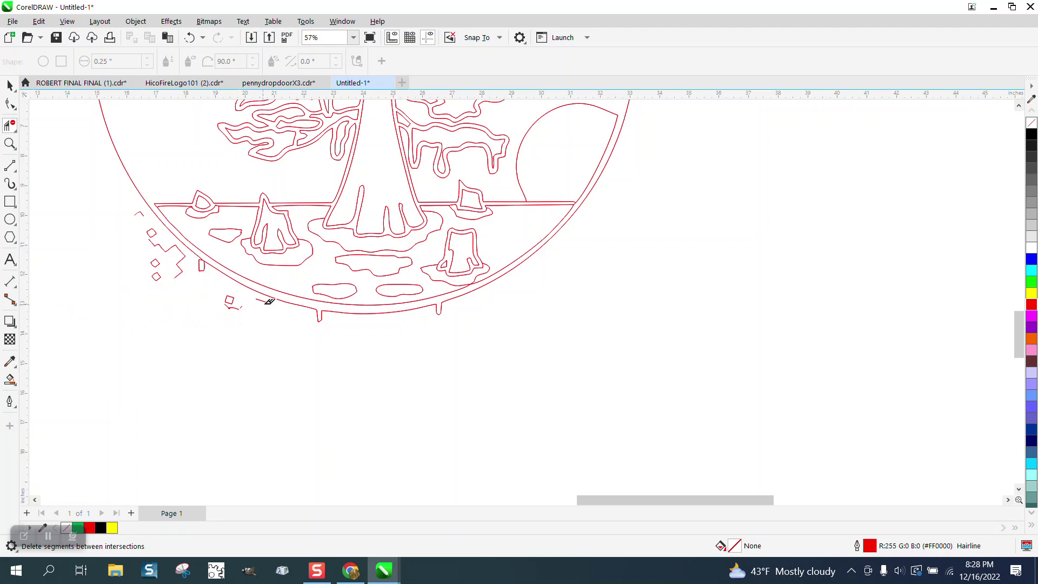
left_click(267, 297)
left_click_drag(129, 215, 189, 283)
left_click(190, 38)
left_click_drag(132, 204, 176, 272)
left_click(201, 265)
Delete the small stray spur on the inner circle's lower left outline with the Shape tool.
left_click(10, 143)
left_click(170, 234)
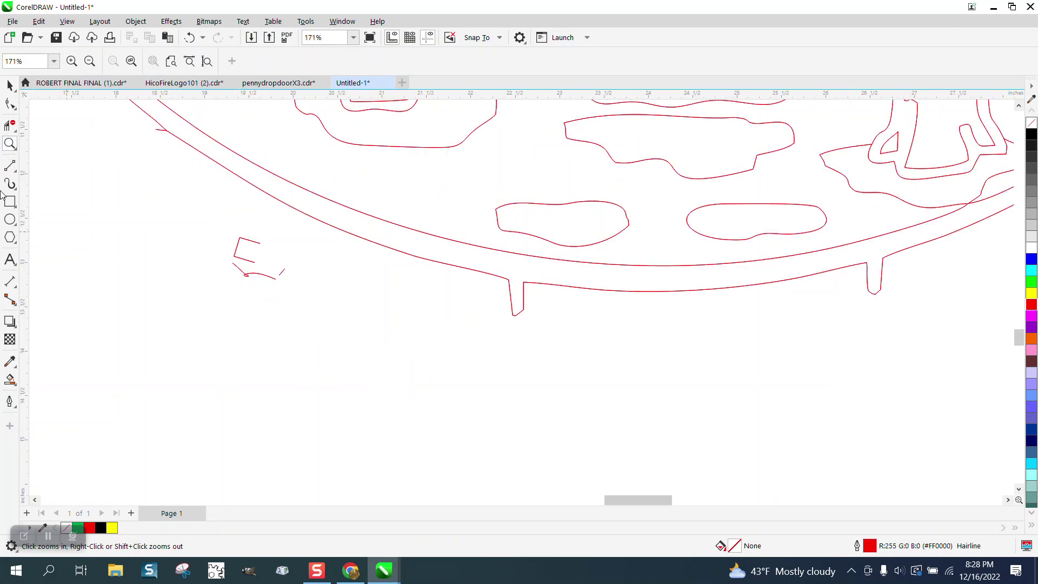
left_click(10, 103)
left_click(156, 130)
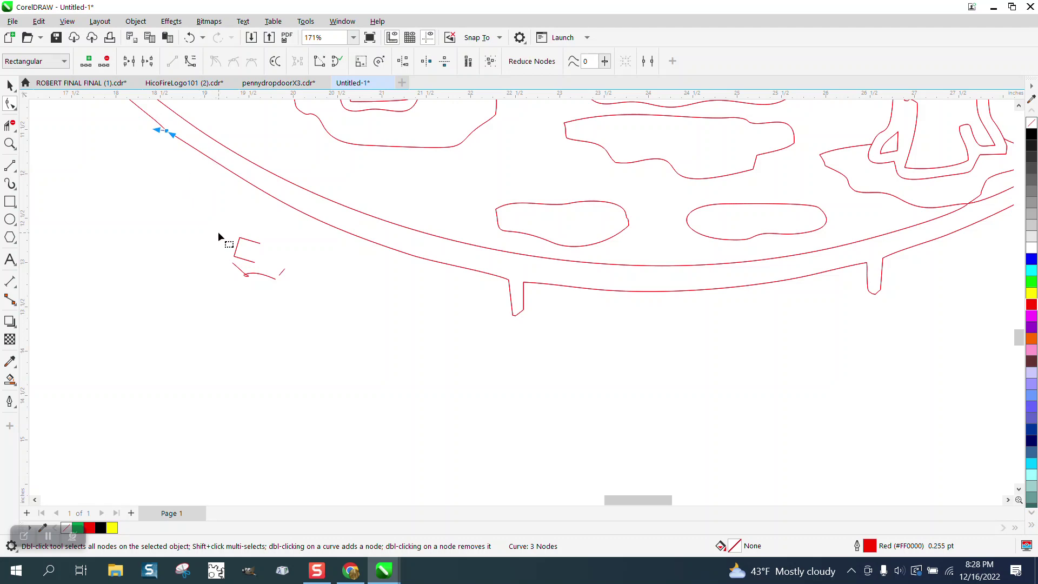
left_click(219, 236)
left_click(158, 132)
left_click_drag(135, 112, 192, 154)
key("Delete")
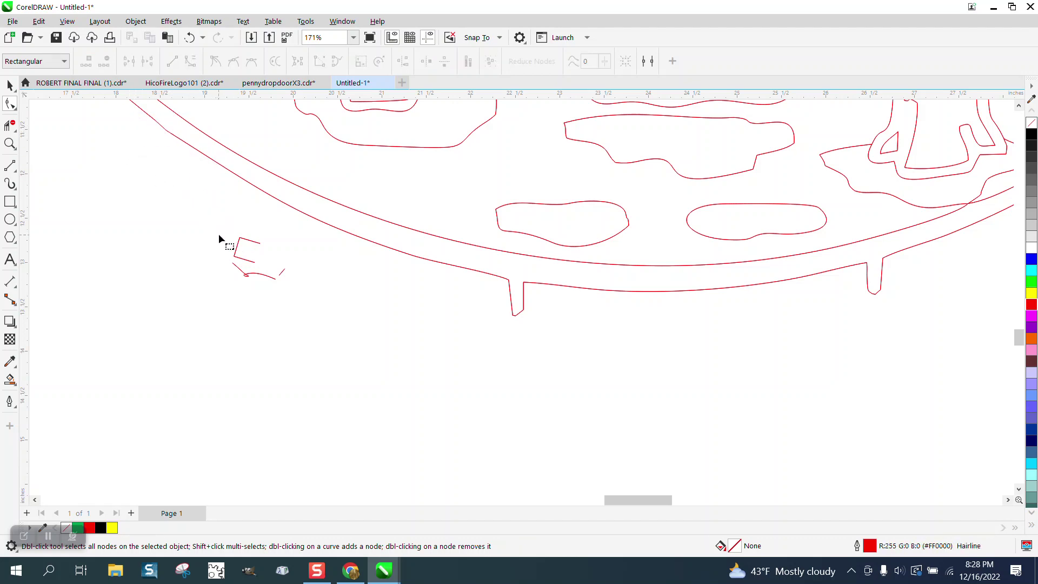
Remove the last loose square and line fragments below the inner circle's lower left with Virtual Segment Delete.
left_click(260, 245)
left_click_drag(202, 218, 322, 301)
left_click(202, 228)
left_click(10, 125)
left_click_drag(202, 223, 295, 295)
Examine the remaining tree emblem and its broken circle outline by selecting its curves.
scroll(405, 352, "down", 2)
scroll(336, 383, "down", 8)
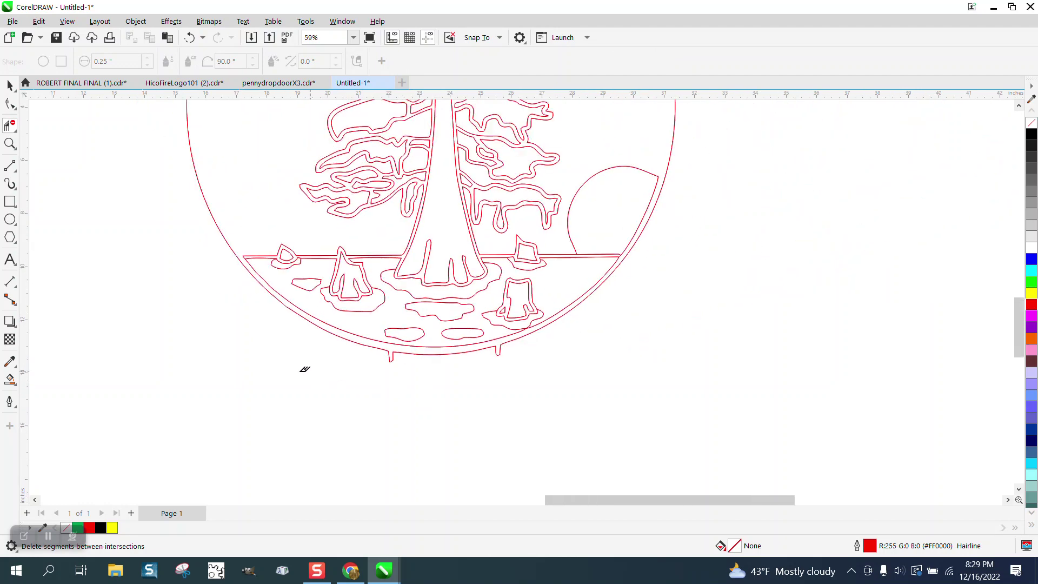
scroll(356, 350, "down", 2)
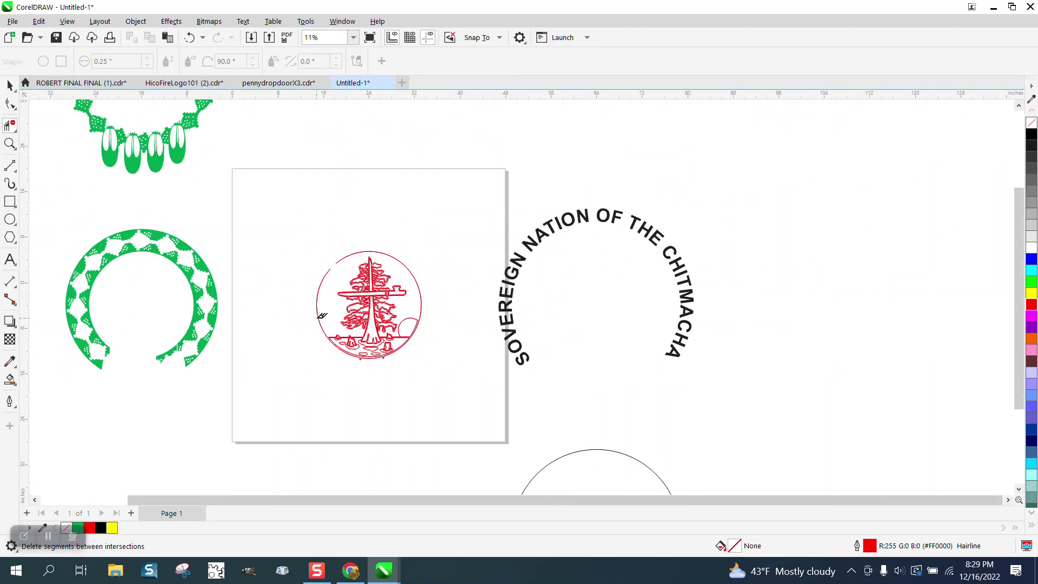
scroll(423, 290, "down", 2)
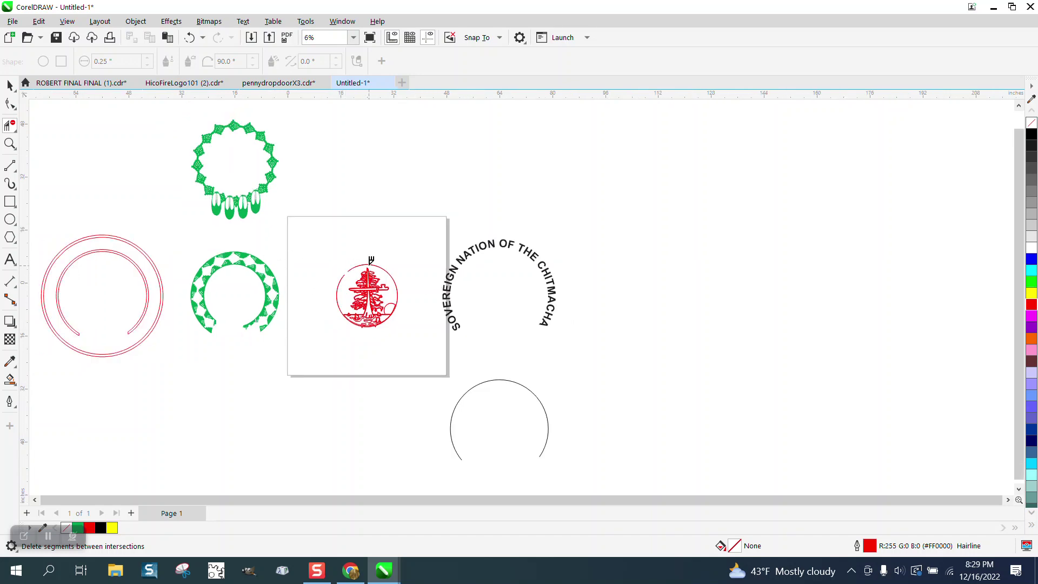
left_click(10, 143)
left_click_drag(335, 248, 435, 338)
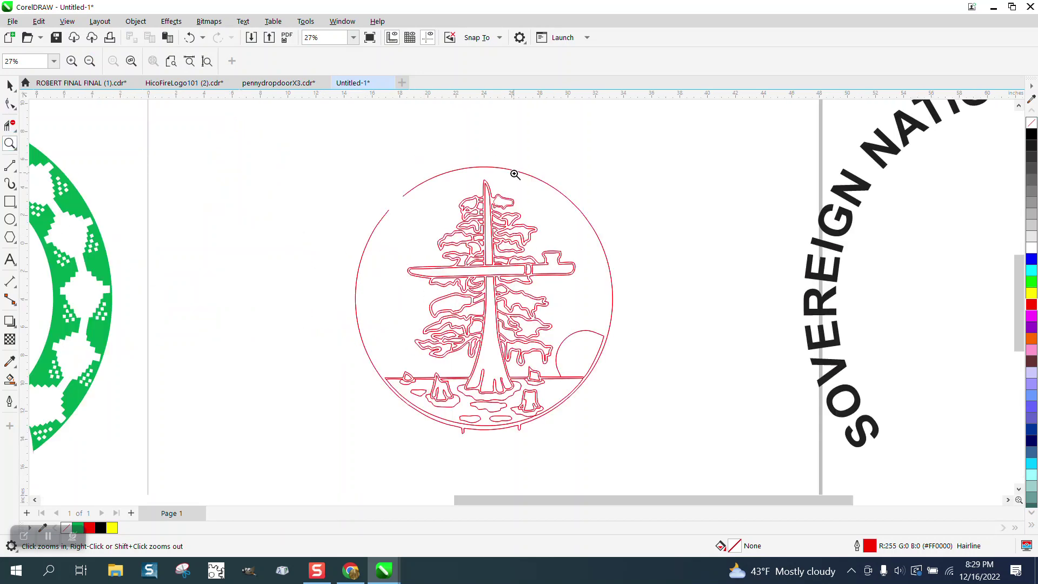
left_click(10, 85)
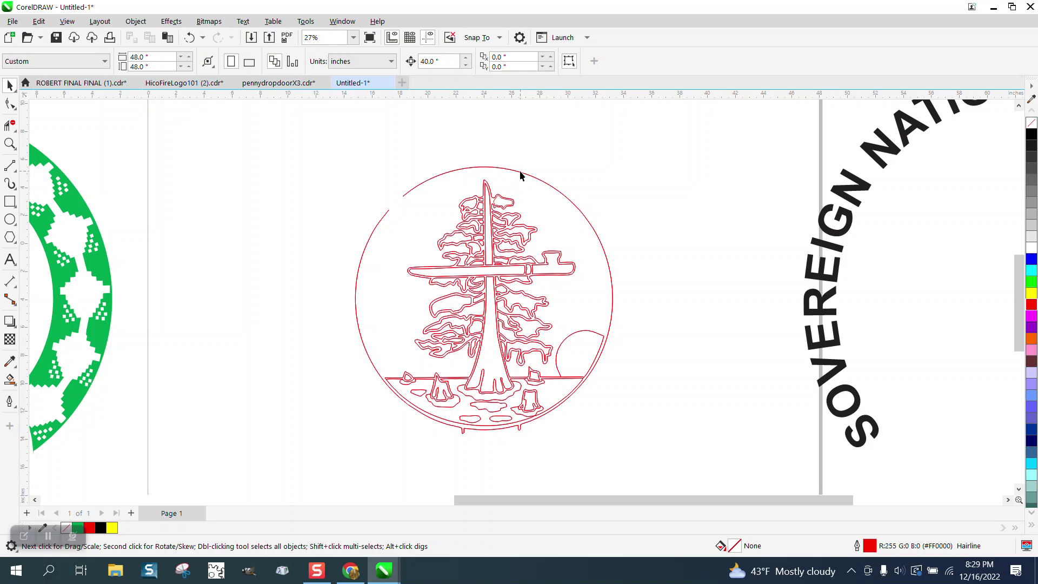
left_click(521, 172)
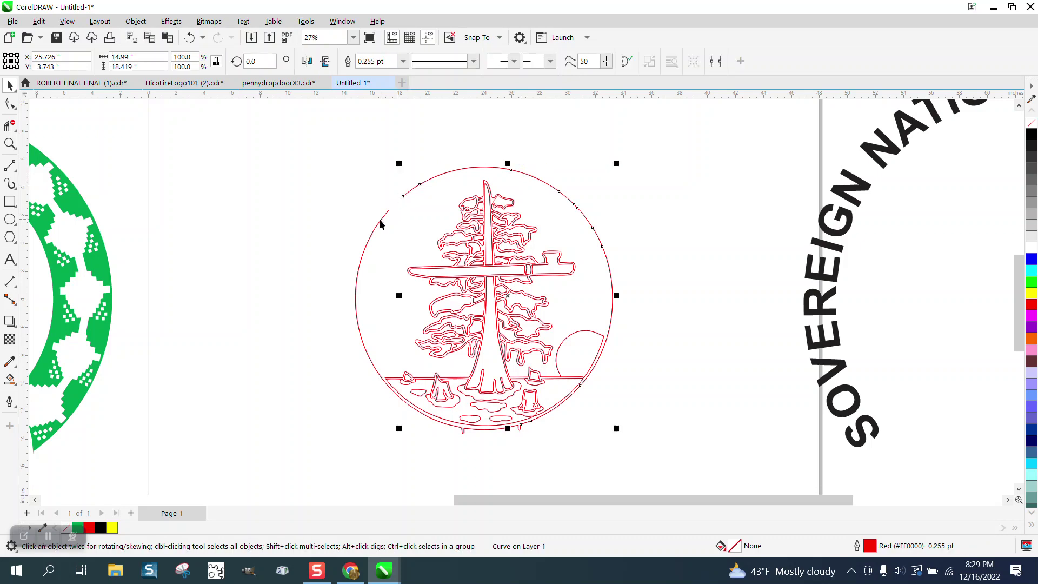
left_click_drag(331, 136, 647, 448)
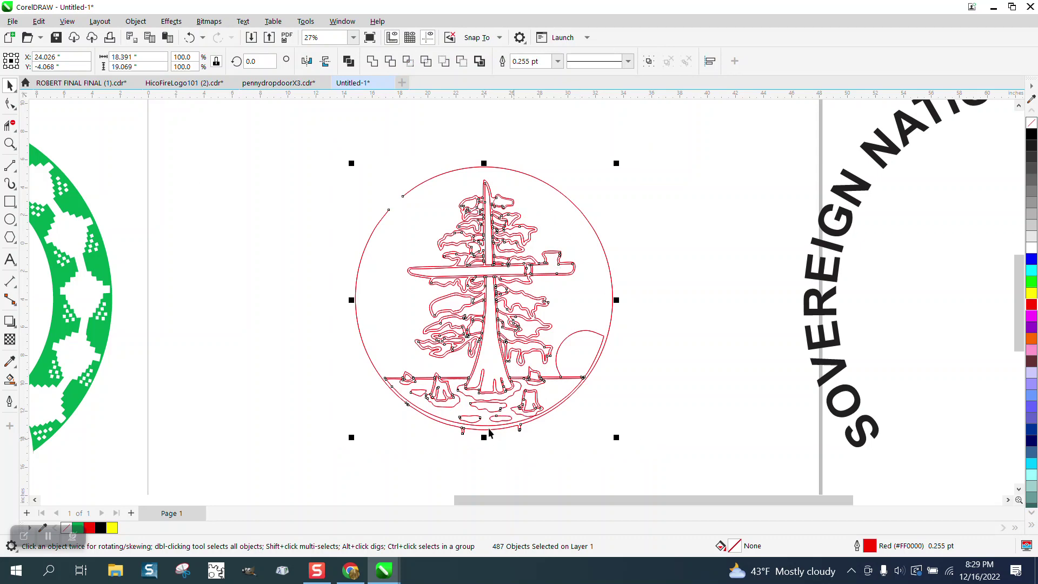
left_click(168, 138)
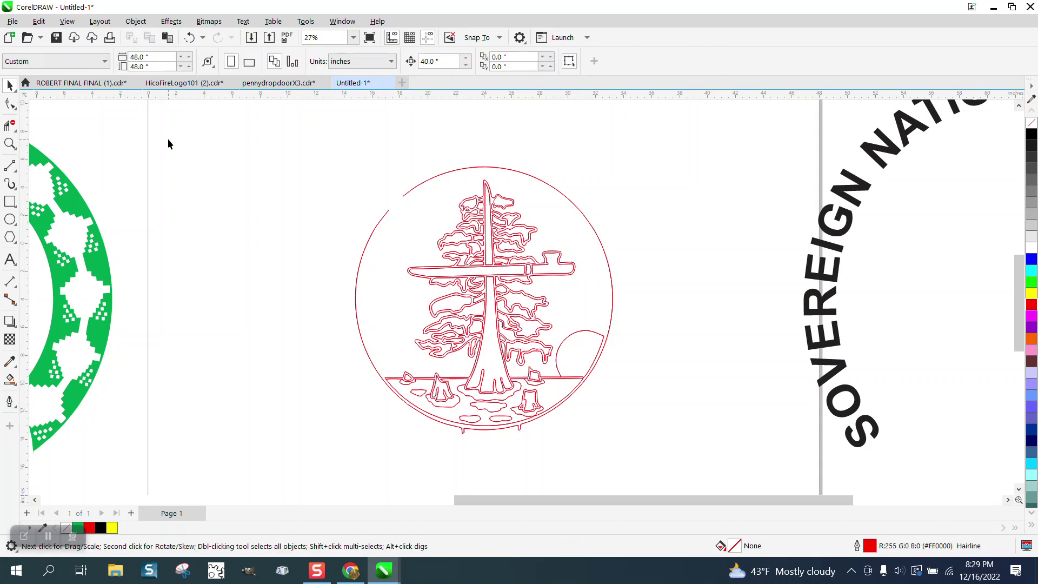
Draw a circle beside the tree emblem and set its diameter to 18.391 inches.
left_click(12, 226)
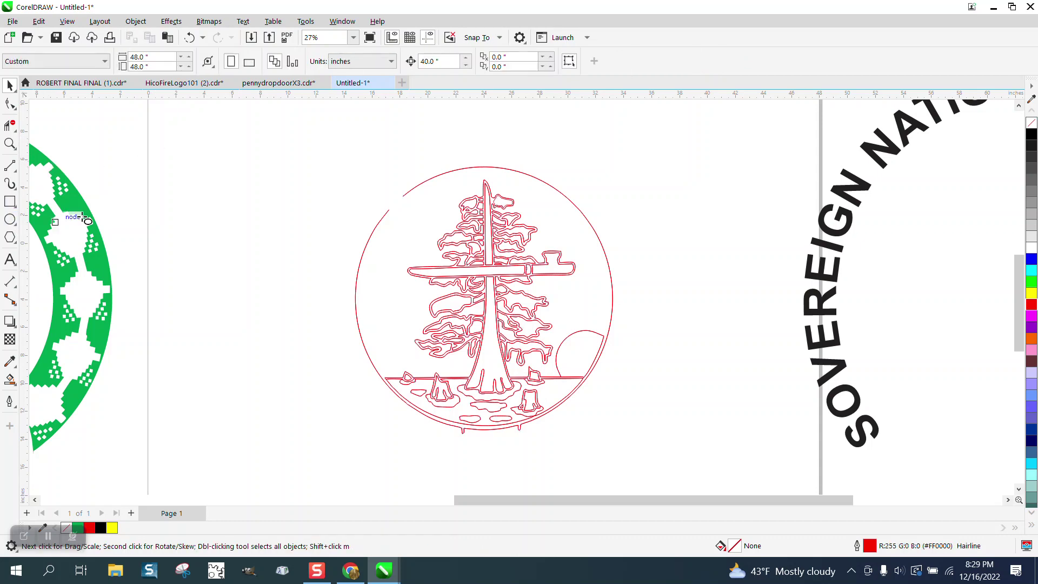
mouse_move(370, 153)
left_mouse_down()
mouse_move(213, 343)
mouse_move(211, 375)
left_mouse_up()
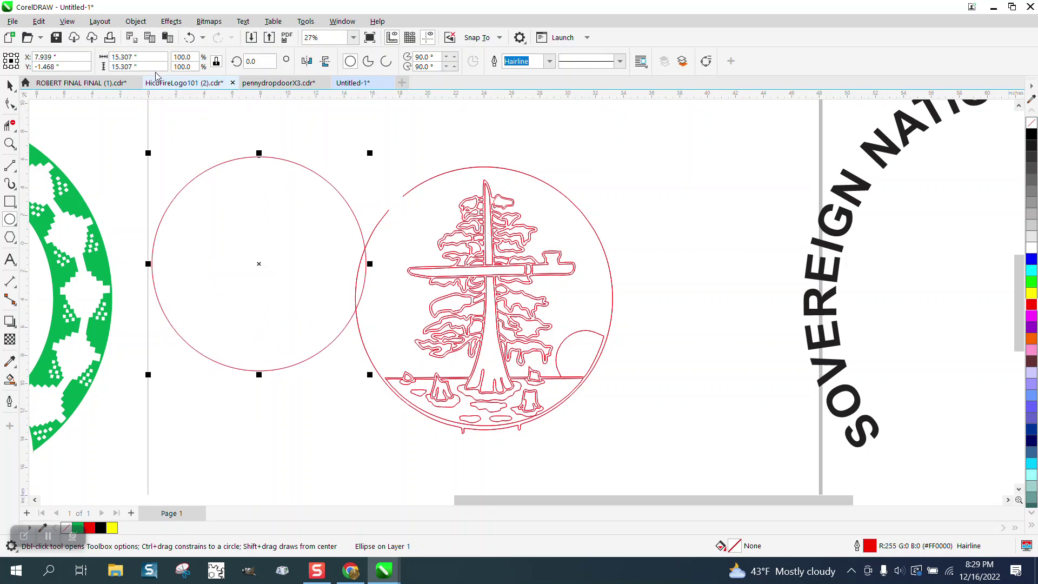
double_click(136, 57)
type("19")
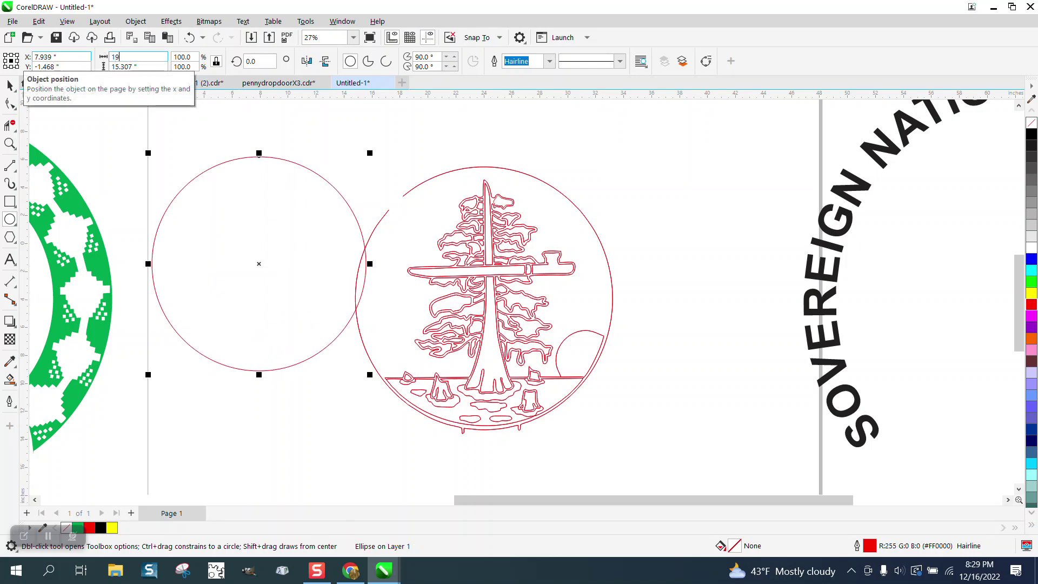
type(".391")
key("Return")
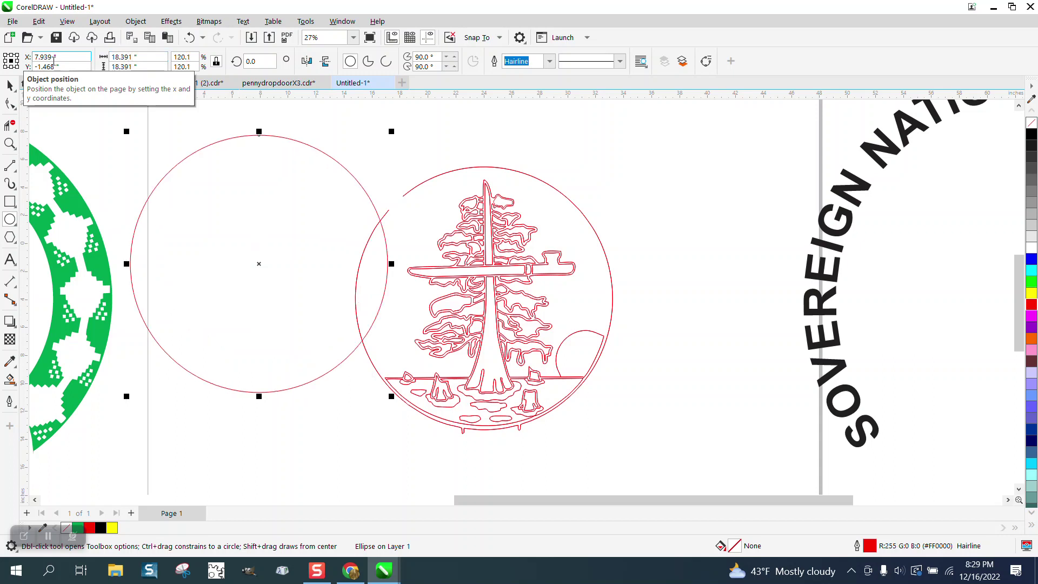
Delete the broken circle's arcs above and beside the tree with Virtual Segment Delete.
left_click(11, 125)
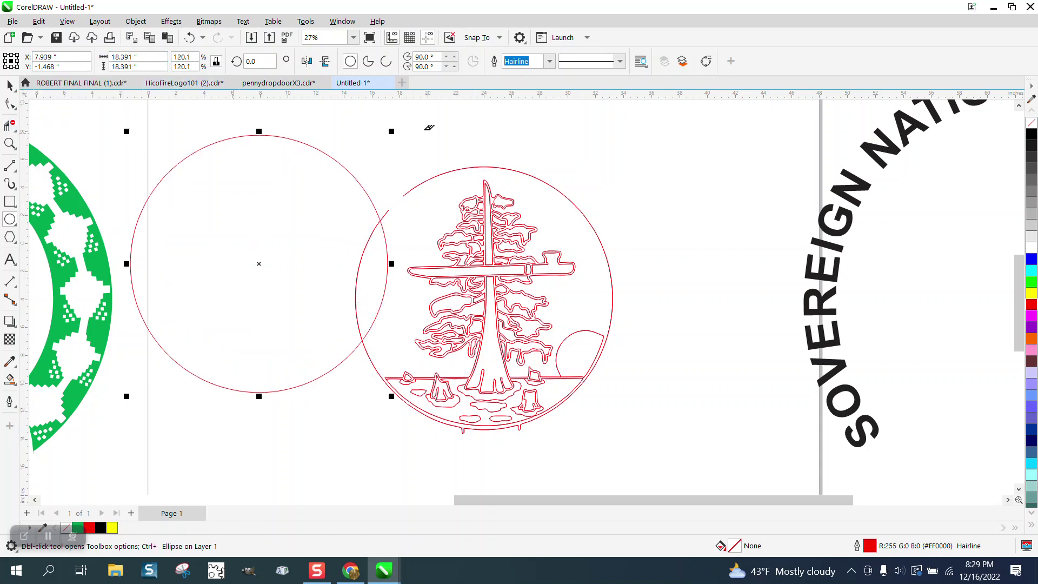
left_click(536, 178)
left_click(462, 169)
left_click_drag(568, 203, 628, 239)
left_click(606, 301)
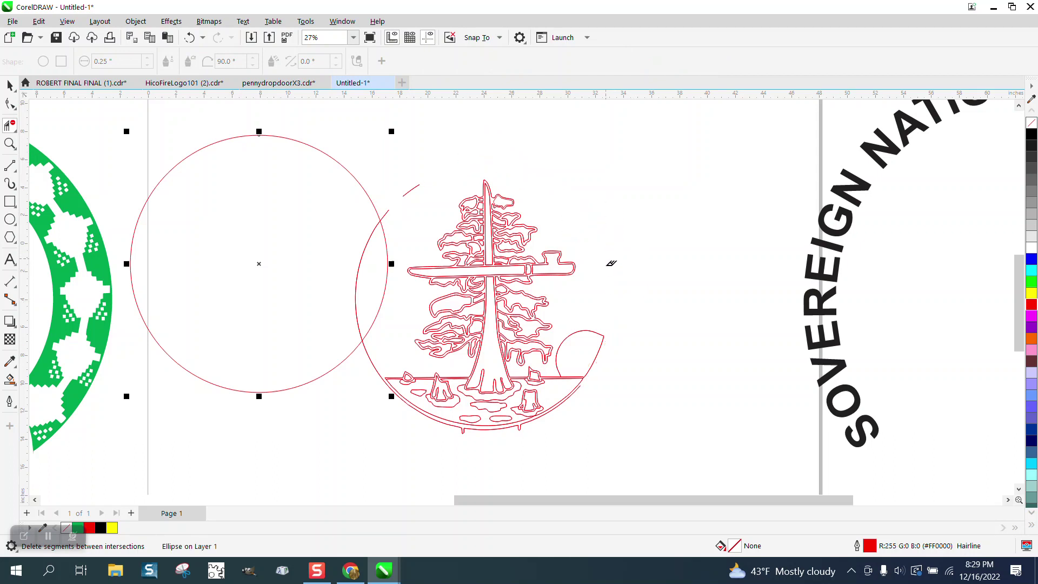
left_click(581, 383)
left_click(411, 190)
left_click(366, 244)
left_click(388, 211)
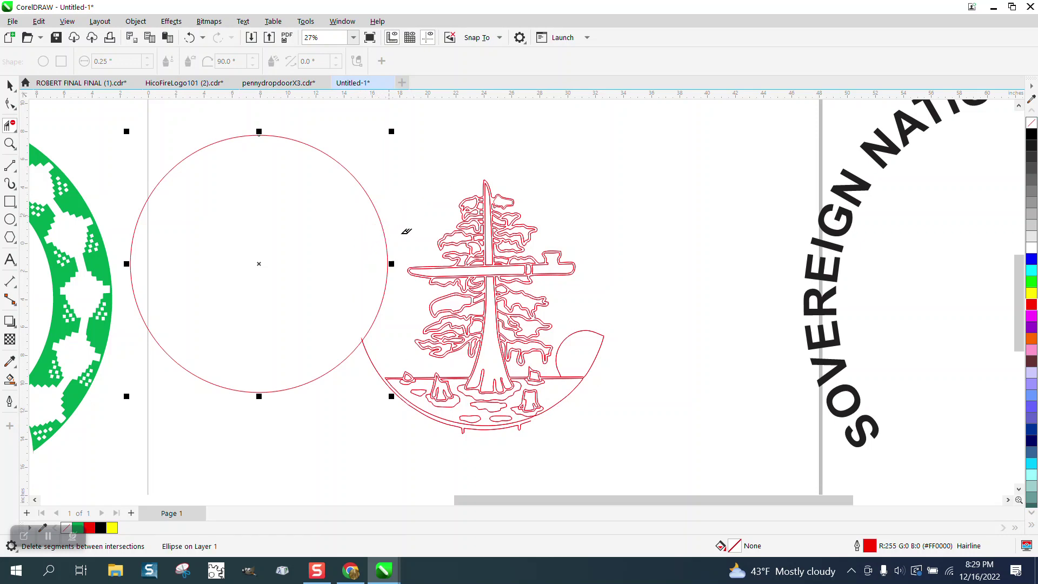
Delete the outer arc along the emblem's lower left and the small dash beside it with Virtual Segment Delete.
left_click(378, 368)
key("Delete")
left_click(189, 37)
left_click(440, 422)
left_click(9, 144)
left_click(454, 419)
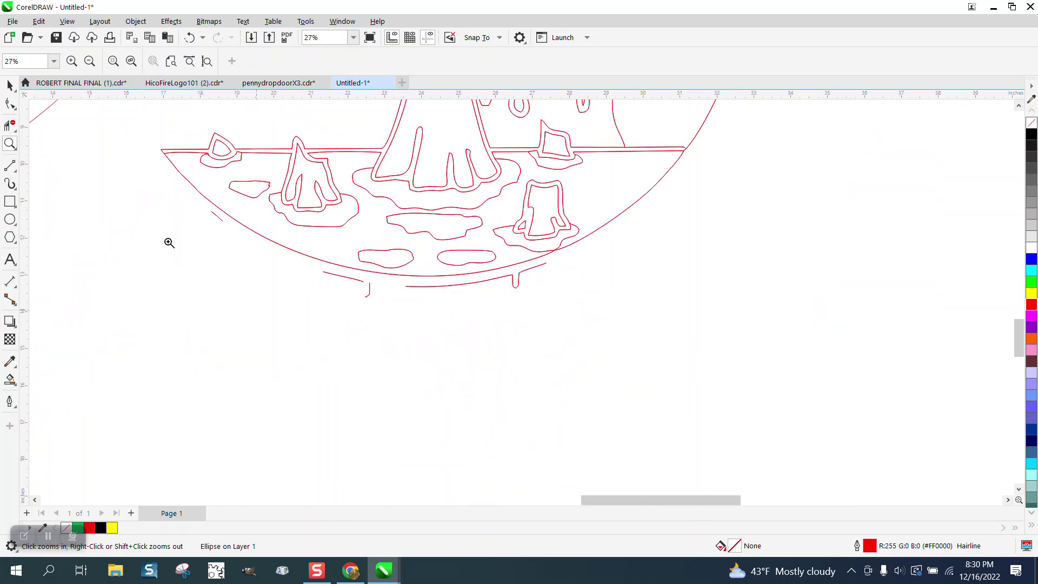
left_click(11, 104)
left_click(10, 125)
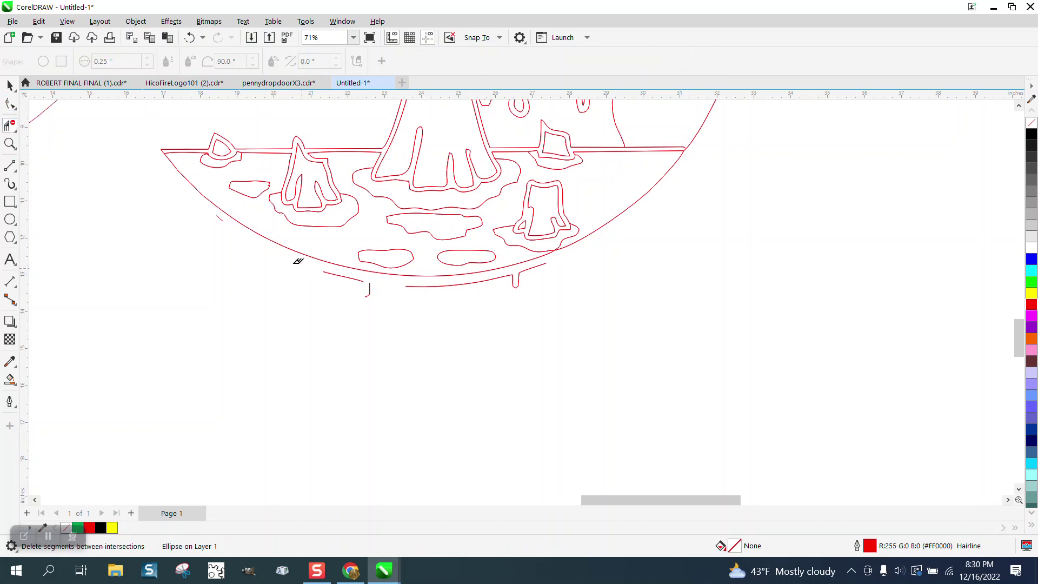
left_click(220, 216)
Delete the short slanted line and the small hook below the emblem's bottom arc with the Shape tool.
left_click(9, 103)
left_click(343, 275)
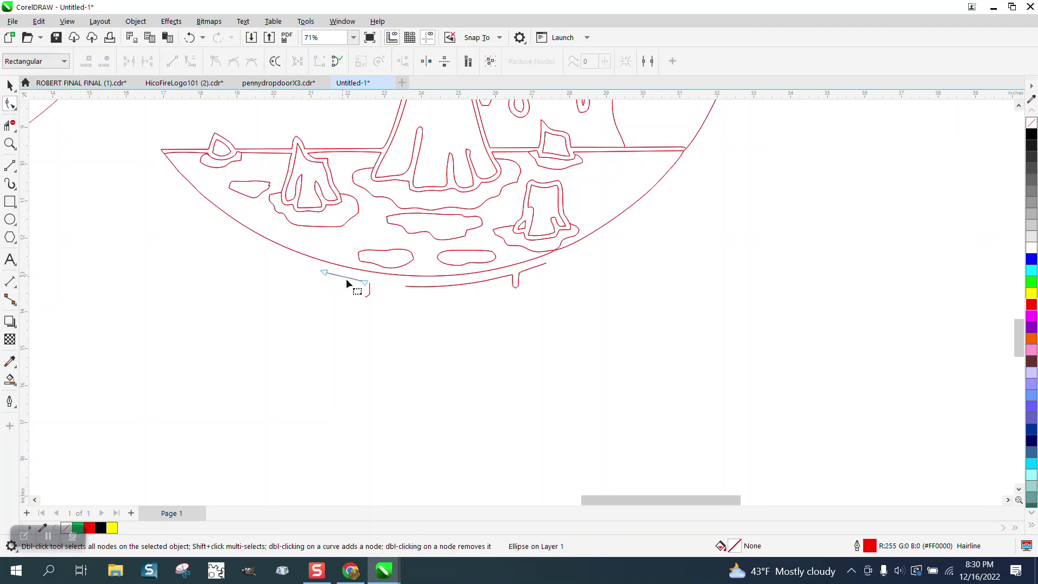
left_click_drag(308, 259, 405, 299)
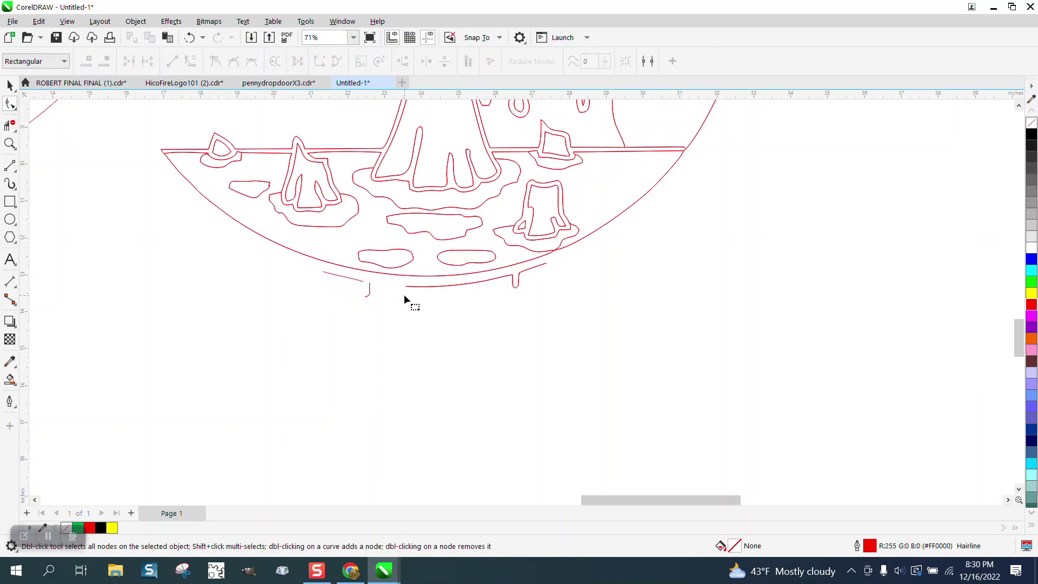
left_click(357, 280)
left_click_drag(278, 239, 387, 313)
key("Delete")
left_click(368, 294)
left_click_drag(336, 266, 398, 310)
left_click(398, 310)
double_click(369, 291)
key("Delete")
Try to delete the outer arc fragments and spur below the emblem's lower right with the Shape tool.
left_click(423, 286)
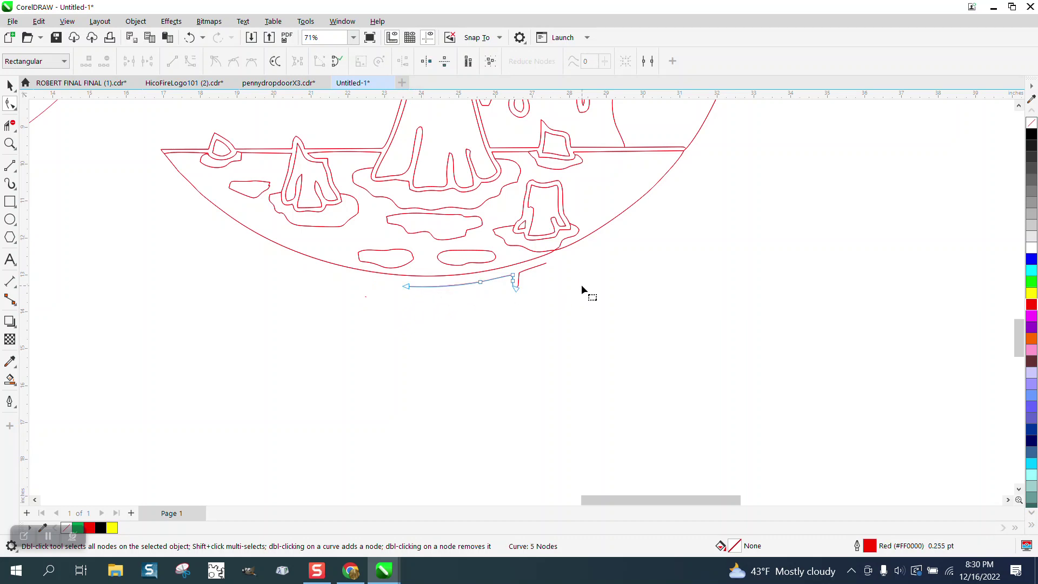
left_click(366, 323)
left_click(516, 287)
left_click_drag(469, 313, 459, 319)
left_click(527, 269)
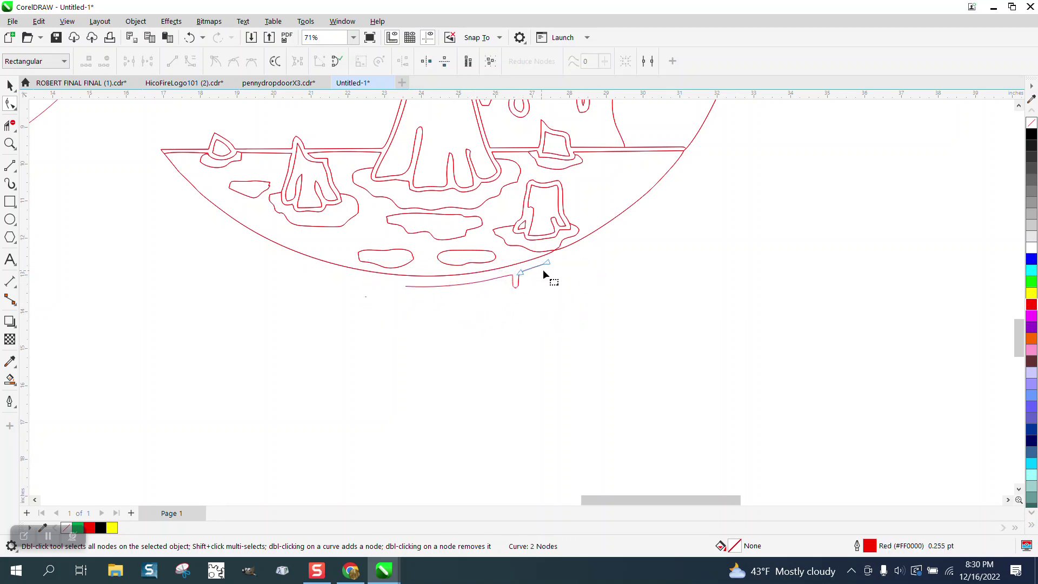
left_click(514, 287)
left_click_drag(569, 278, 484, 314)
key("Delete")
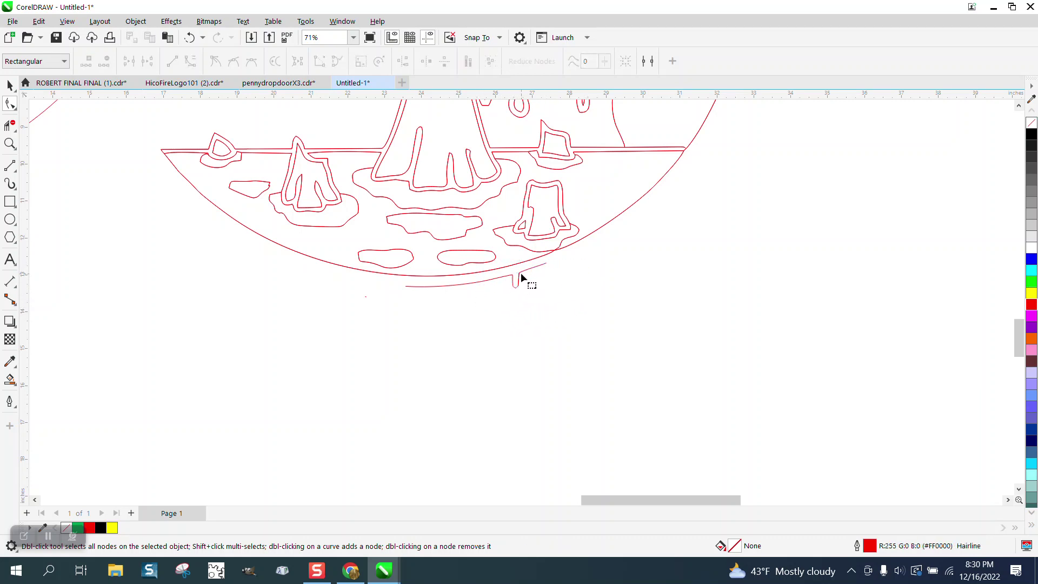
left_click(520, 277)
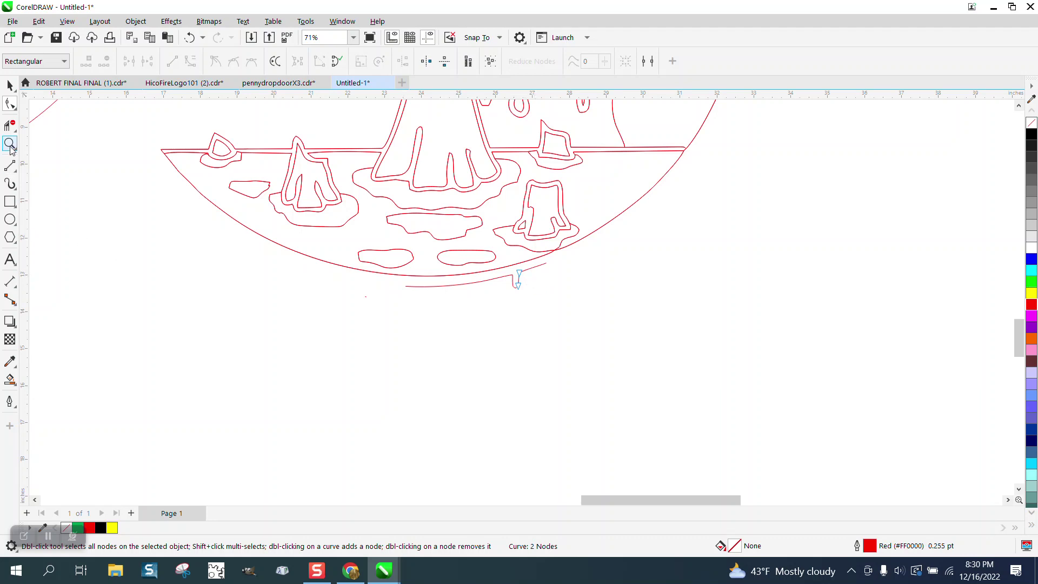
Remove the outer arc fragments and spur below the emblem's lower right with Virtual Segment Delete.
left_click(10, 126)
left_click(475, 280)
left_click(534, 267)
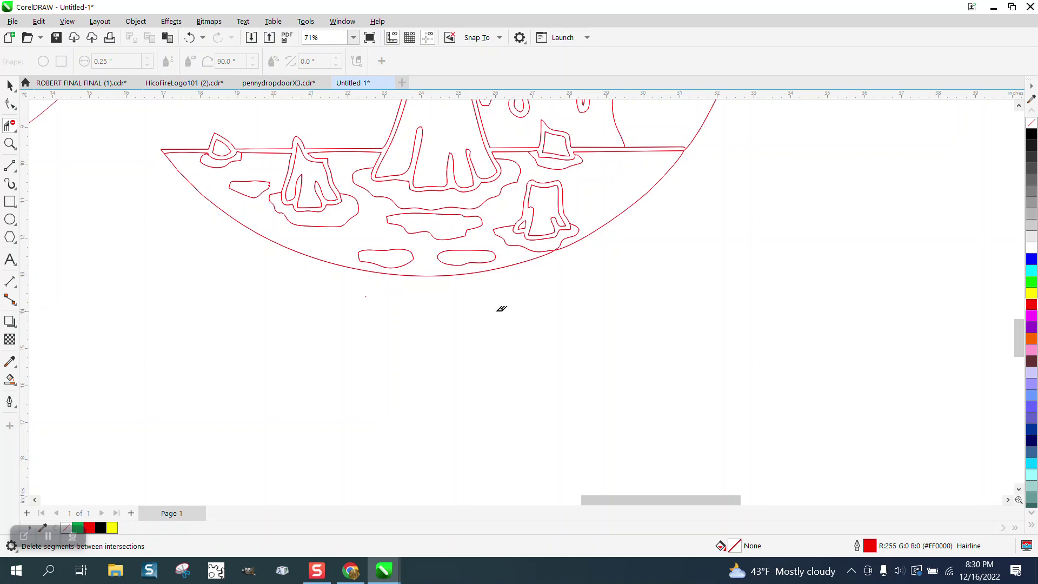
Center the 18.391-inch circle on the page so it surrounds the tree emblem.
scroll(489, 388, "down", 2)
scroll(470, 381, "down", 4)
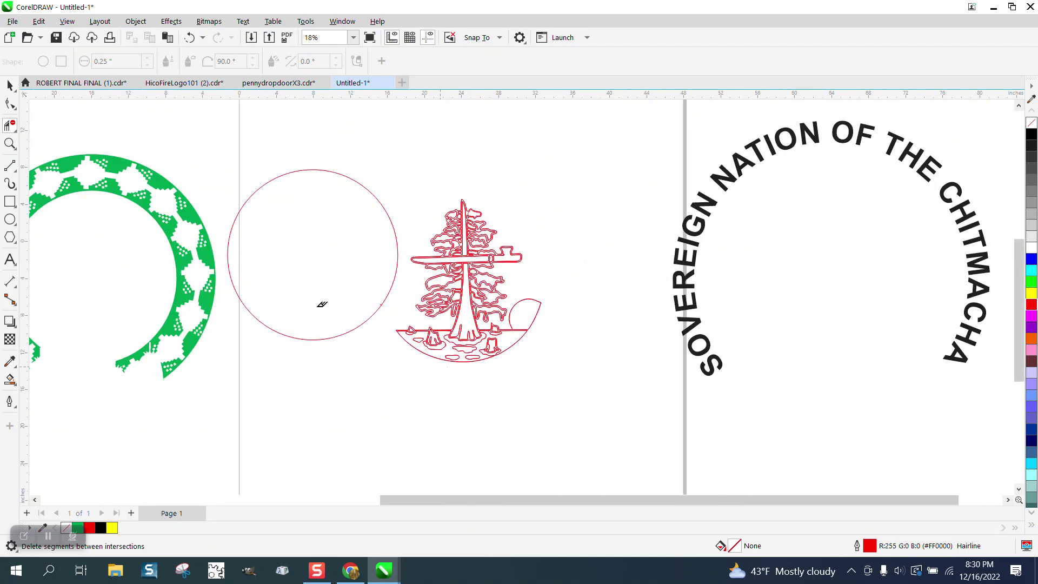
left_click(10, 85)
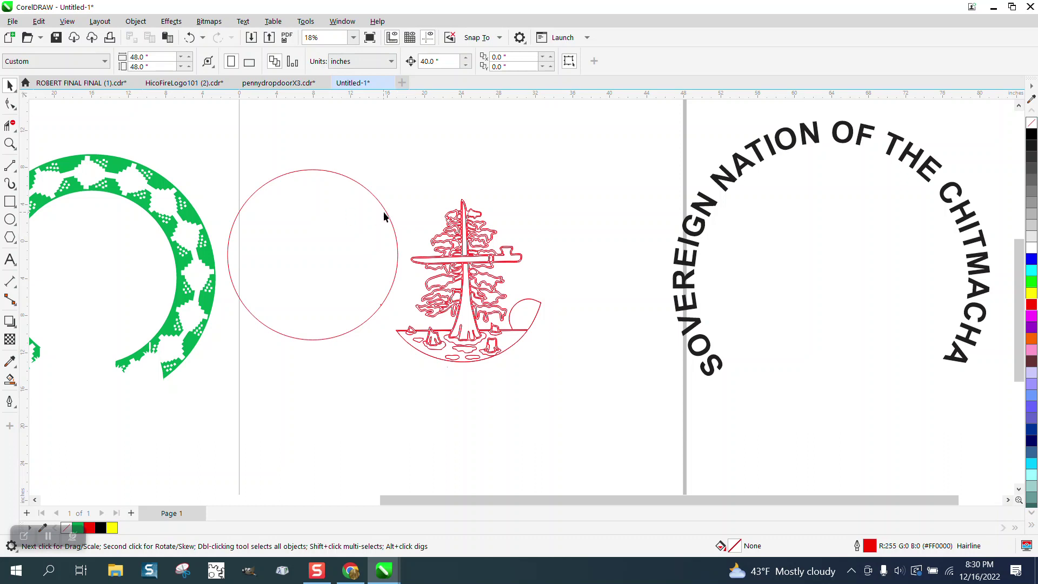
left_click(387, 217)
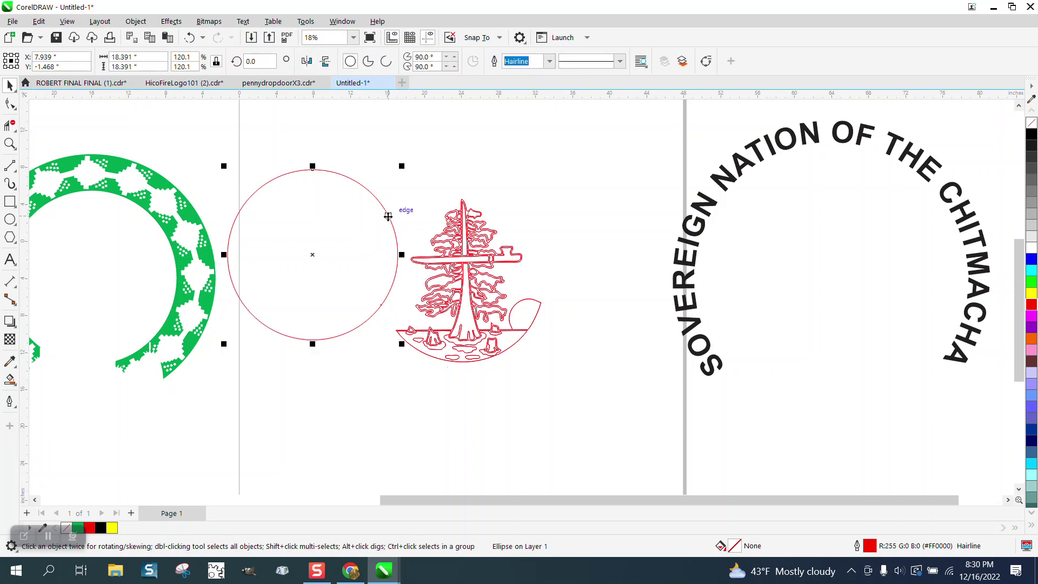
key("p")
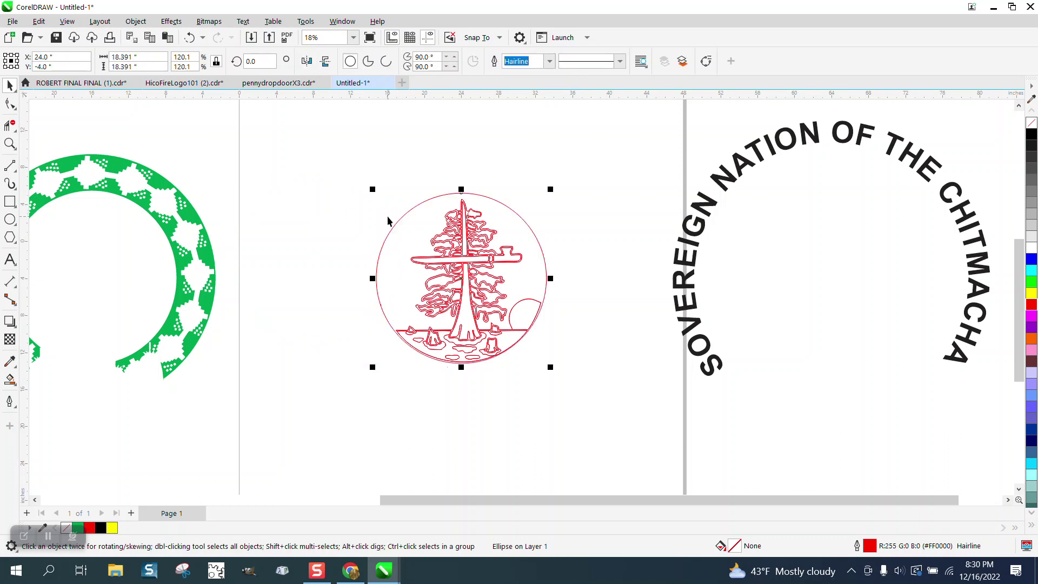
left_click(9, 143)
left_click_drag(361, 174, 638, 380)
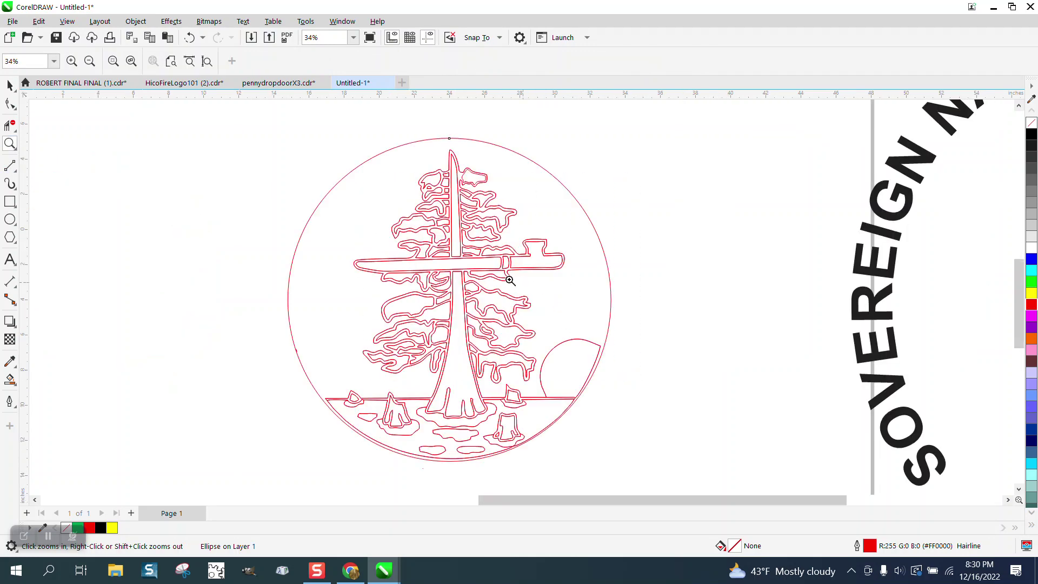
Give the green zigzag ring no fill and a red outline, and move it 40 inches right around the tree emblem.
right_click(539, 293)
scroll(539, 293, "down", 4)
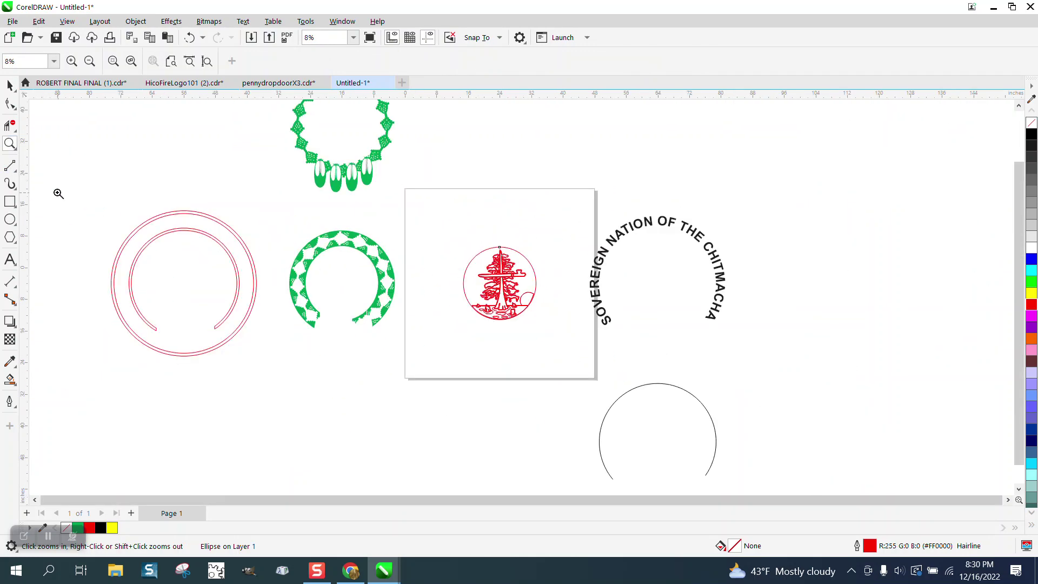
left_click(10, 85)
left_click_drag(286, 223, 409, 348)
right_click(1032, 122)
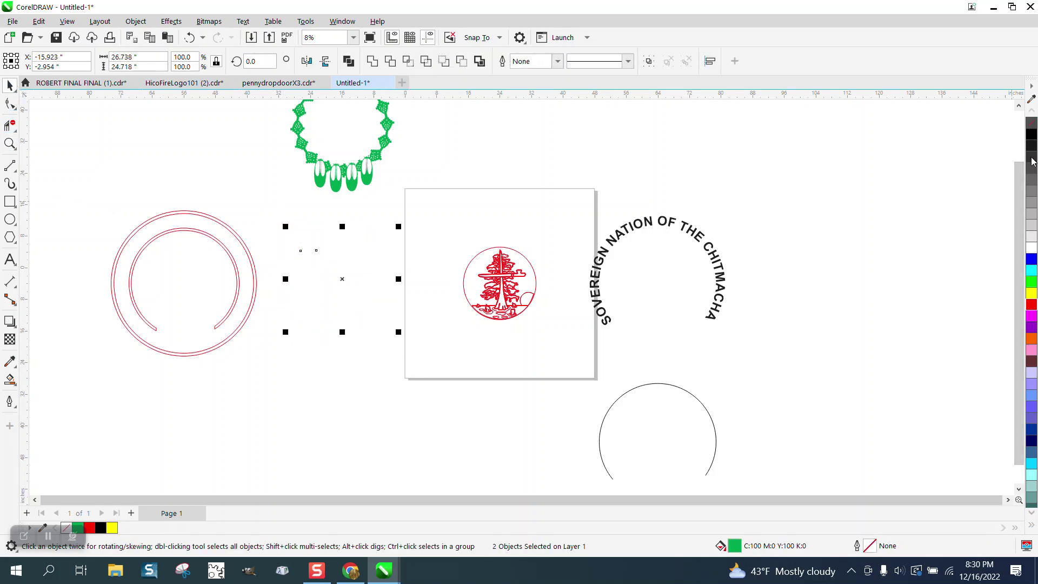
right_click(1032, 307)
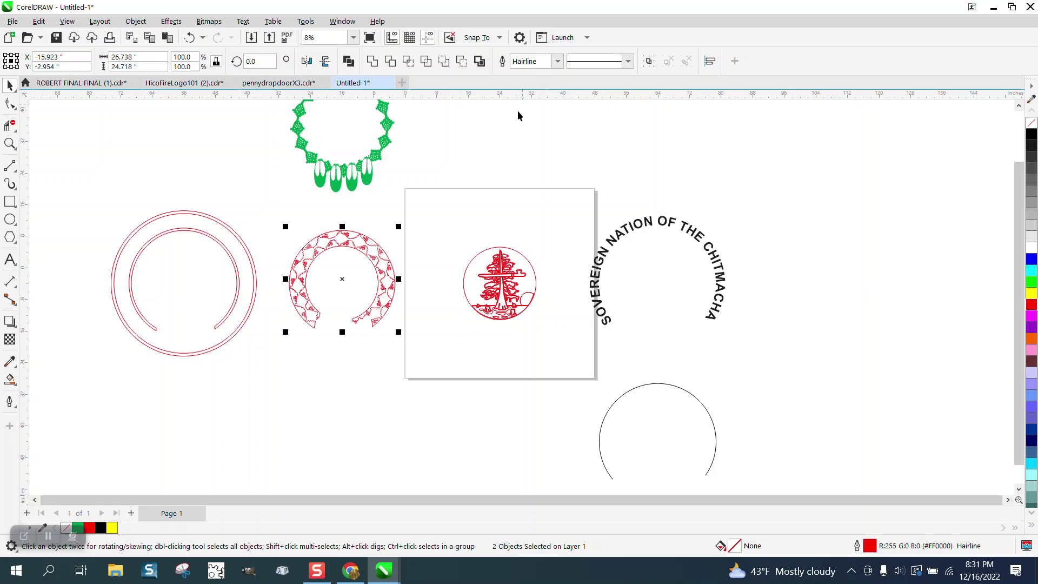
key("c")
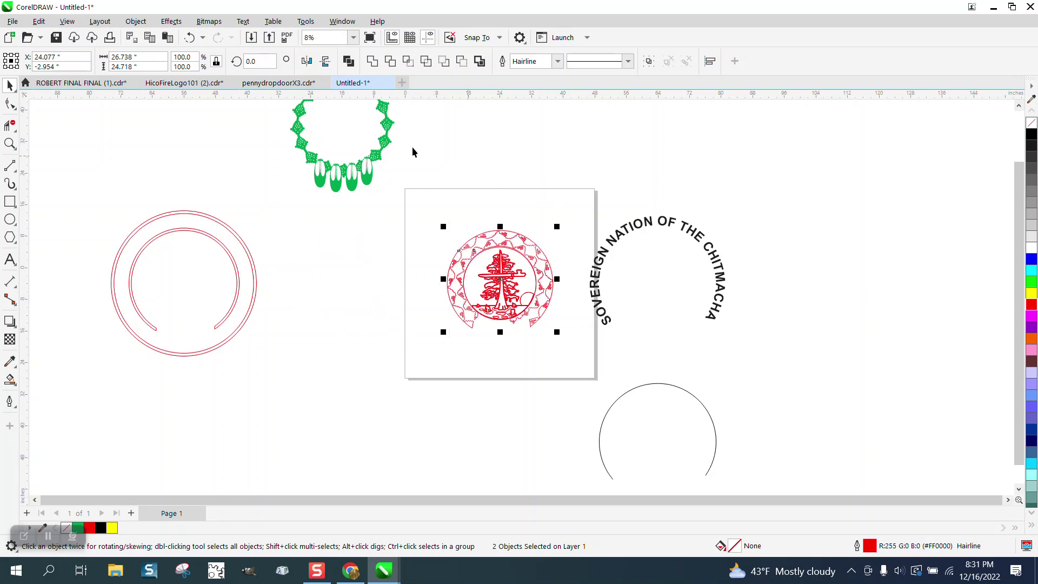
Give the green necklace with feathers no fill and a red outline, and move it 40 inches right and down onto the ring.
scroll(410, 220, "down", 4)
left_click_drag(318, 114, 391, 199)
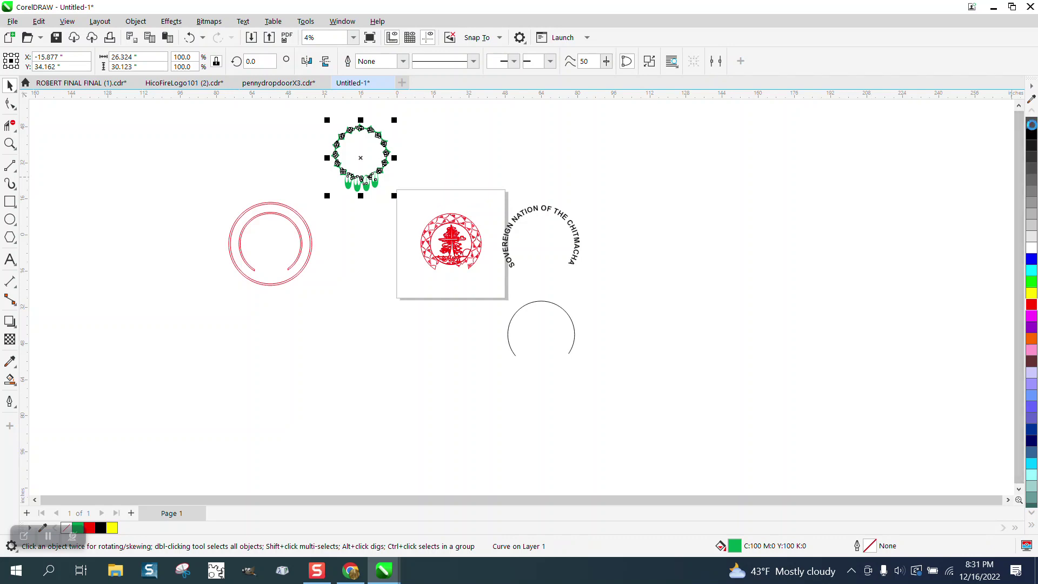
left_click(1033, 127)
right_click(1033, 308)
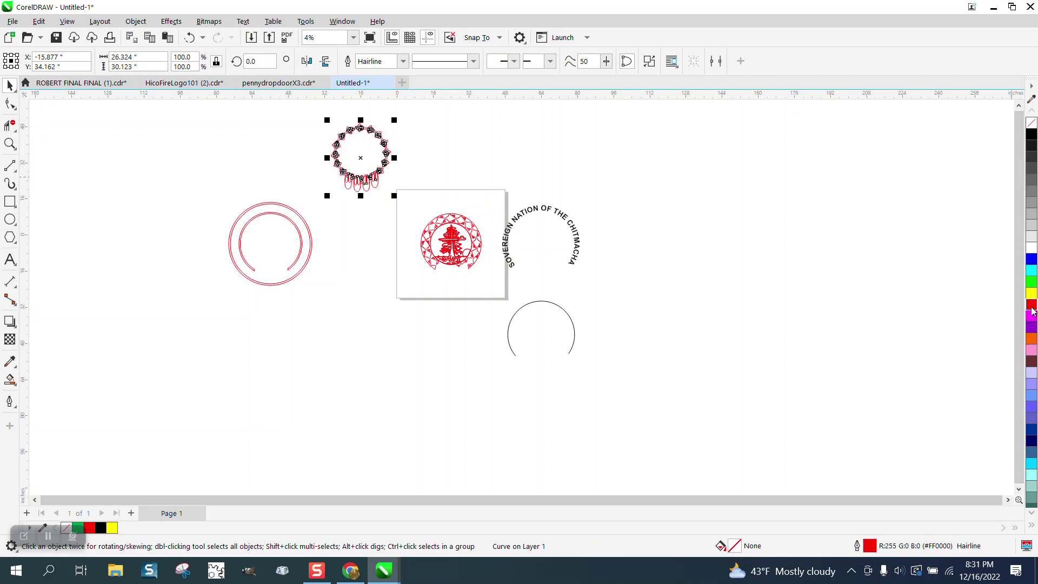
key("e")
key("c")
Delete the drawn 18.391-inch circle just inside the zigzag ring's inner edge.
left_click(9, 143)
left_click_drag(398, 204, 495, 253)
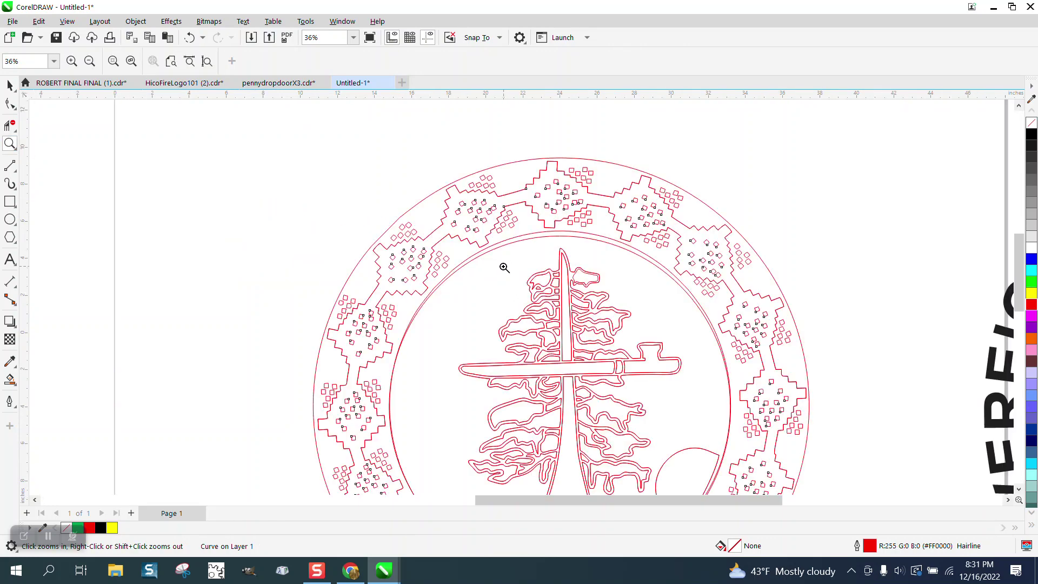
scroll(459, 254, "down", 1)
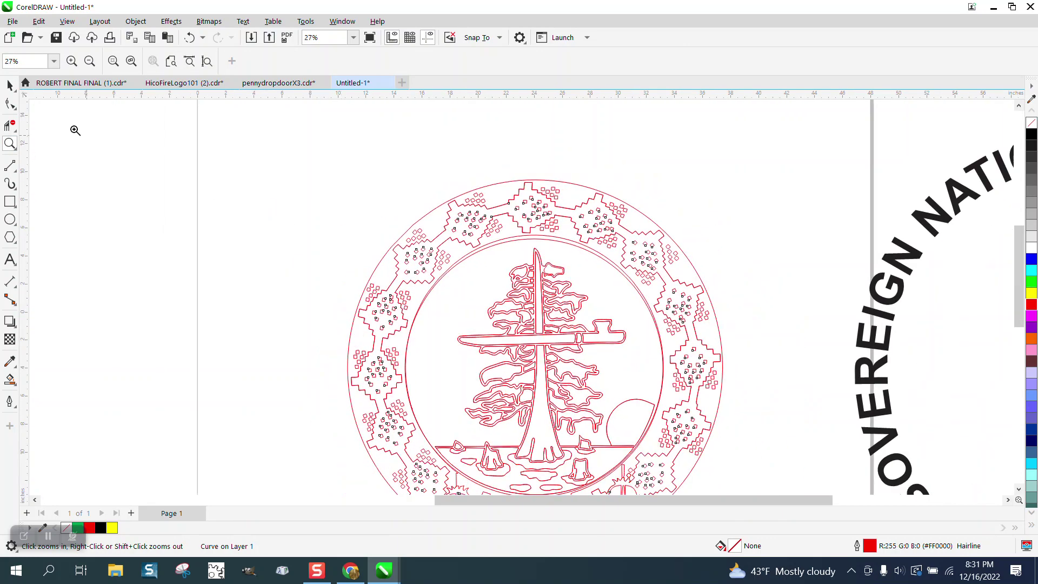
left_click(10, 85)
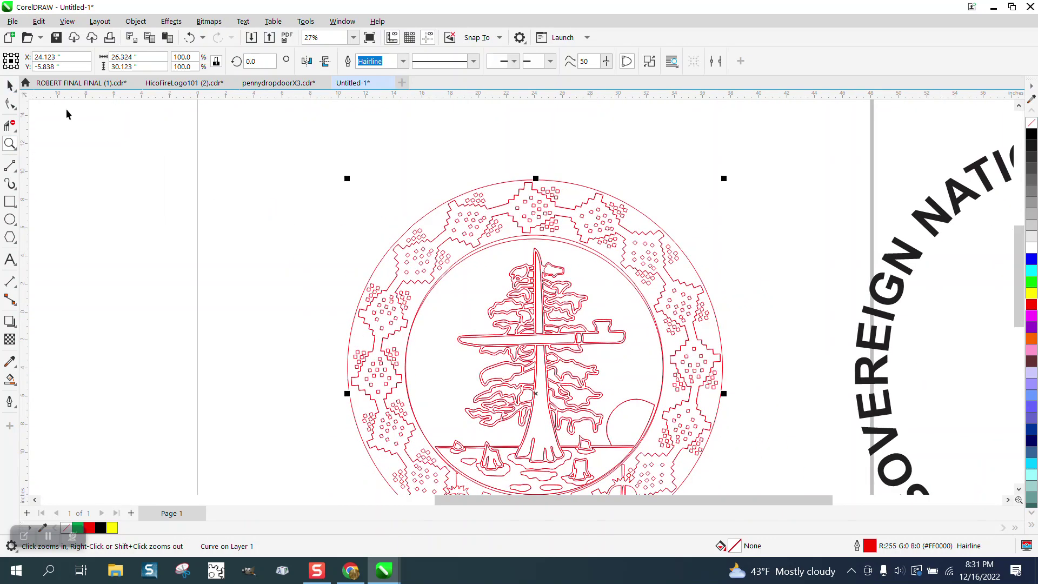
left_click(673, 203)
left_click(593, 254)
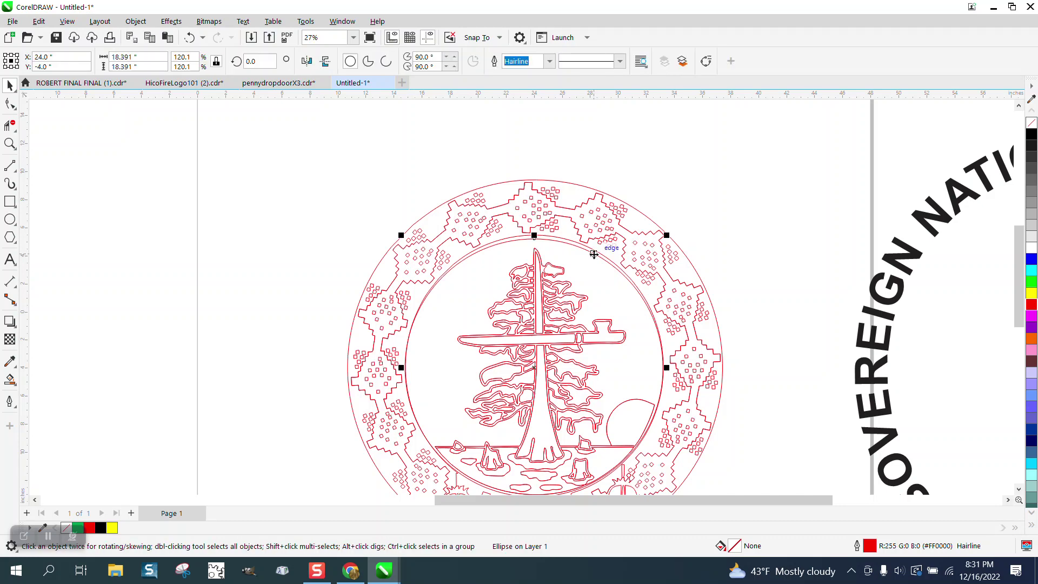
left_click(593, 254)
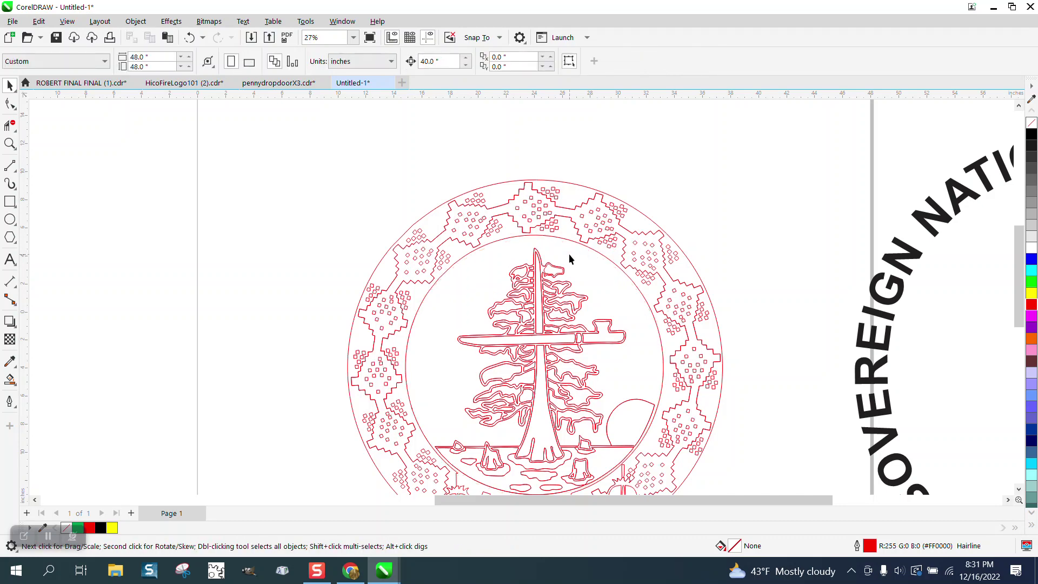
Give the curved SOVEREIGN NATION text no fill and a red outline, and move it 40 inches left around the ring.
scroll(552, 258, "down", 4)
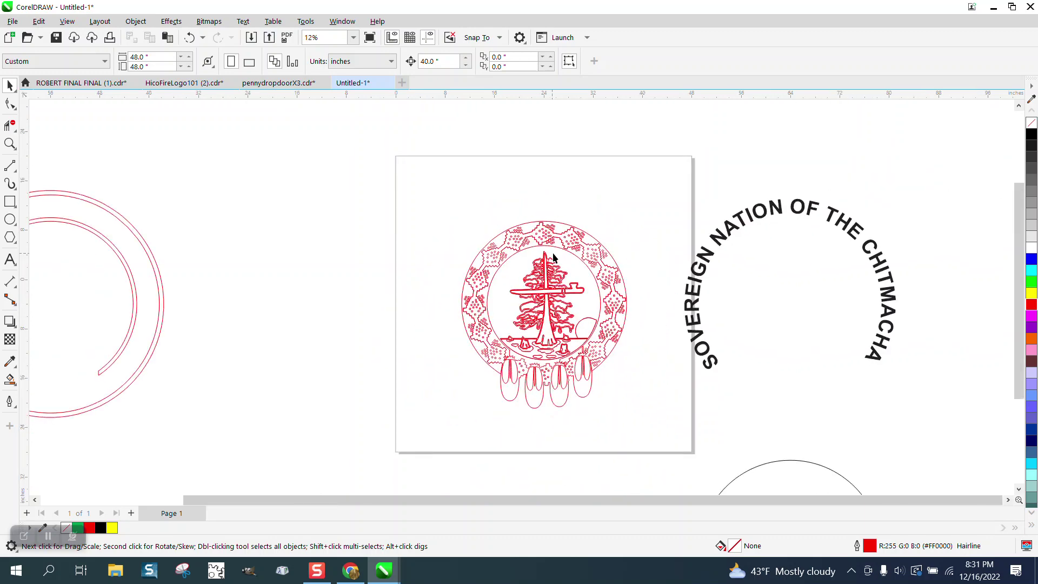
left_click(708, 262)
left_click(1032, 123)
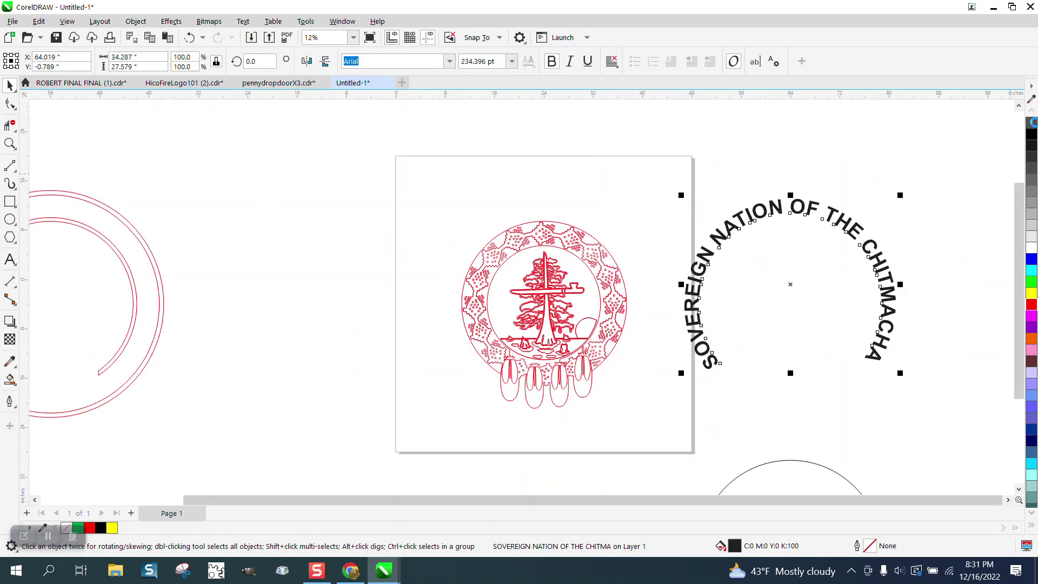
right_click(1032, 305)
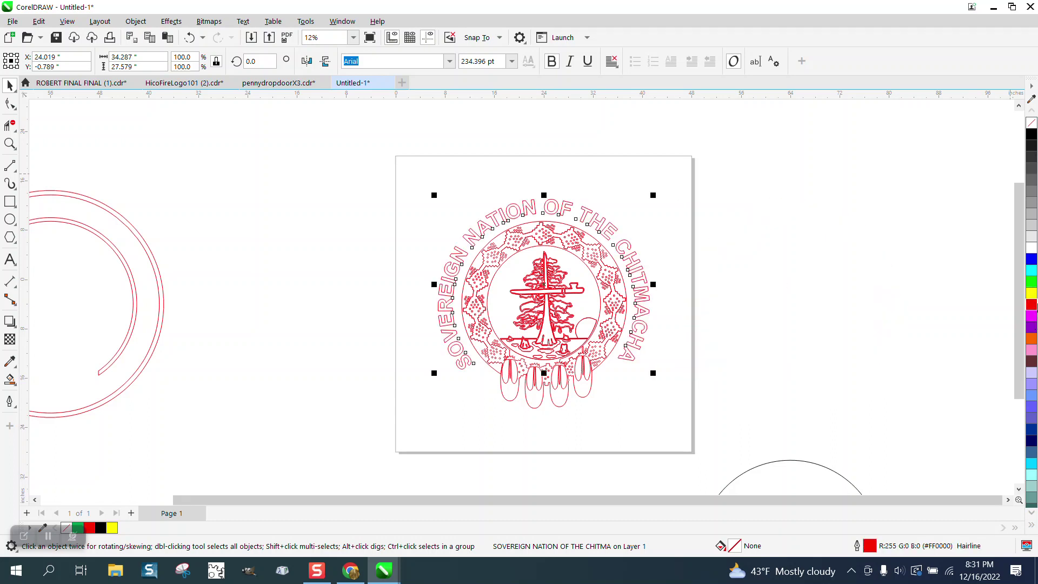
Center the red double border circle and the open inner ring on the page, around the curved text and zigzag ring.
scroll(606, 334, "down", 1)
scroll(297, 260, "down", 1)
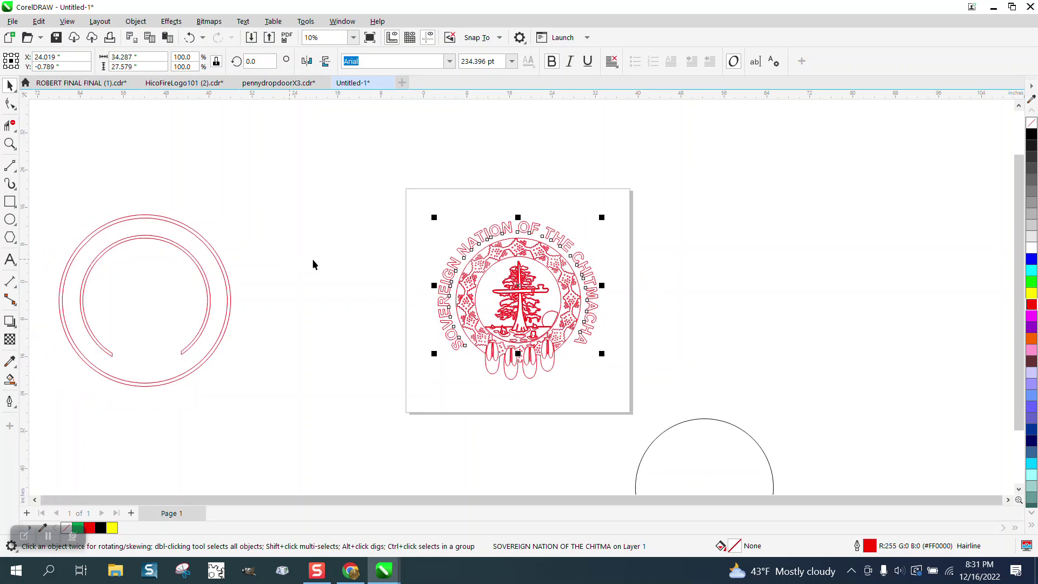
left_click_drag(46, 200, 312, 406)
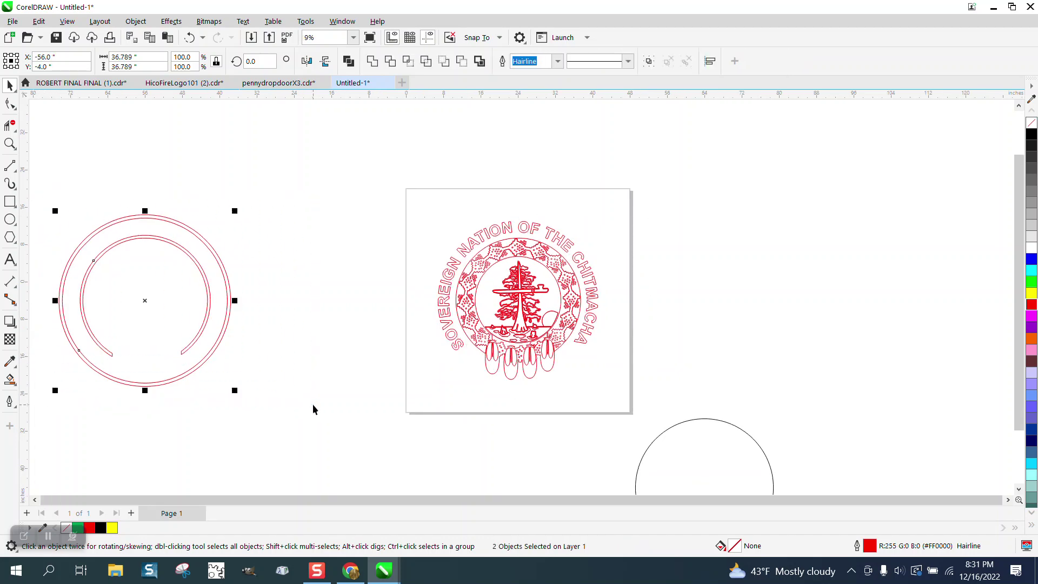
key("p")
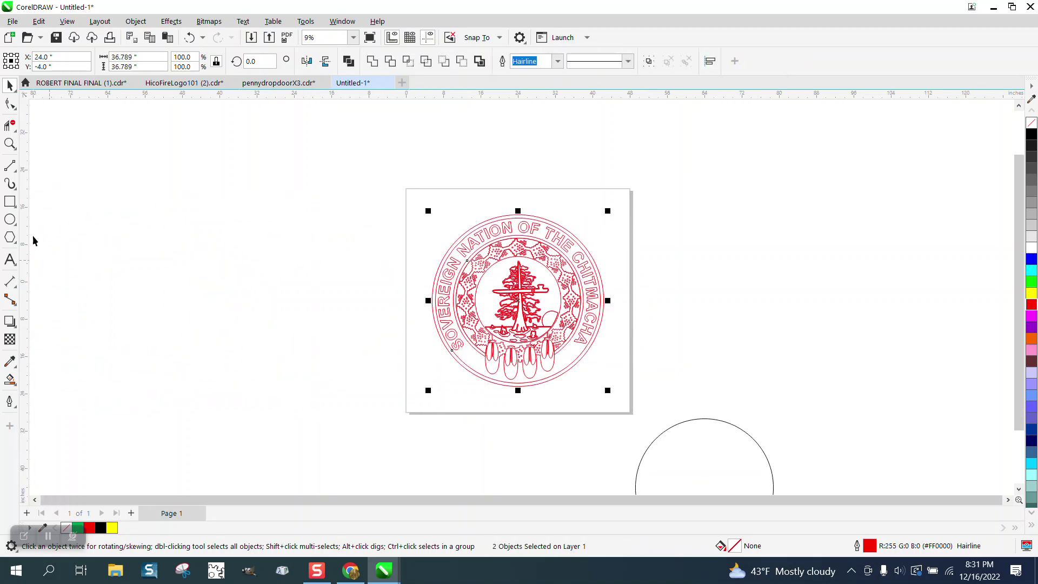
Examine the outlines where the feather necklace meets the zigzag ring and inner circle, and check the whole assembled seal.
left_click(10, 143)
left_click_drag(411, 211, 711, 420)
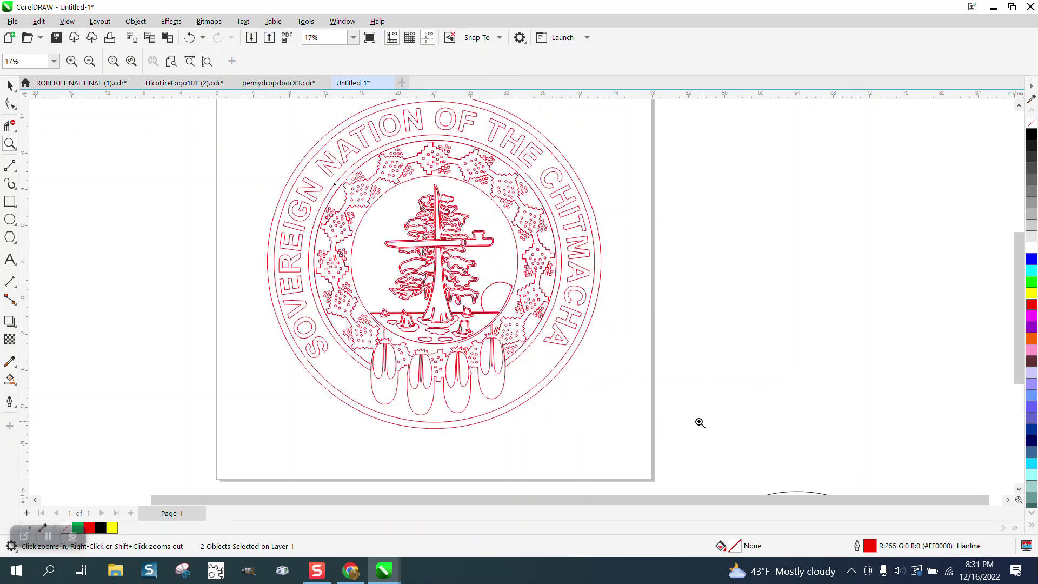
left_click_drag(341, 338, 409, 377)
scroll(461, 391, "down", 3)
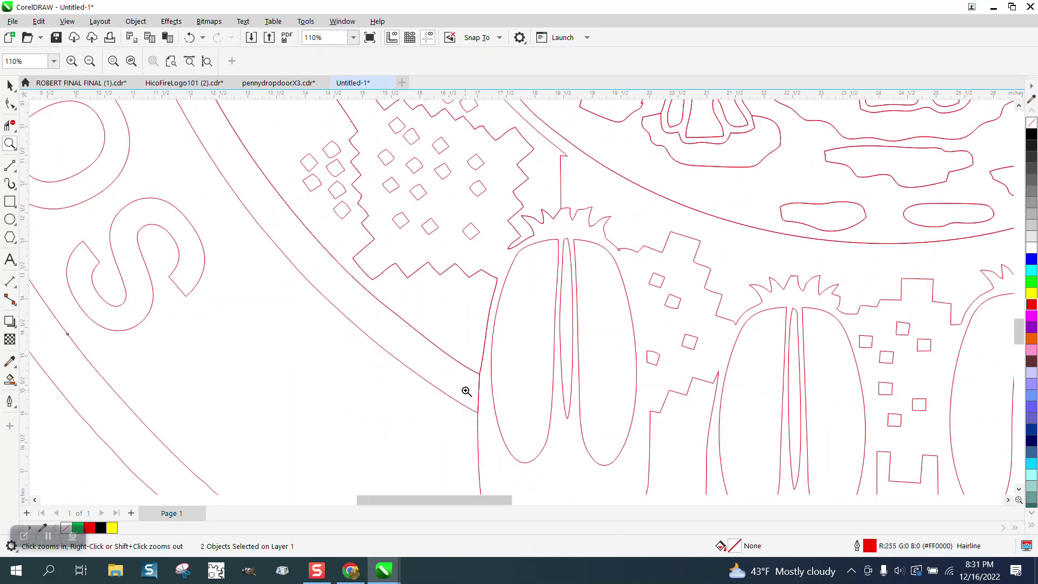
left_click_drag(524, 196, 611, 238)
scroll(445, 388, "down", 6)
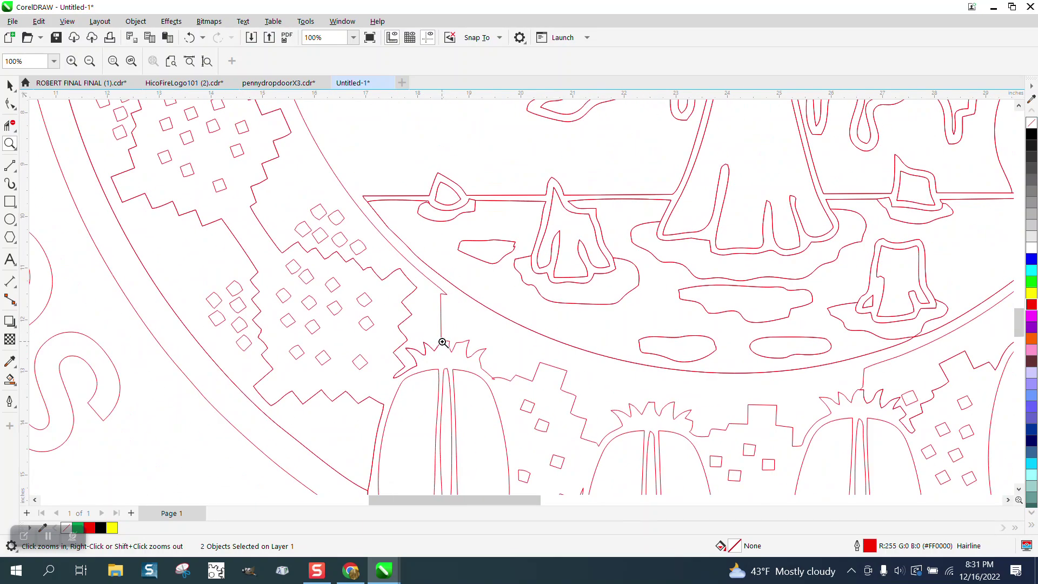
scroll(442, 344, "down", 2)
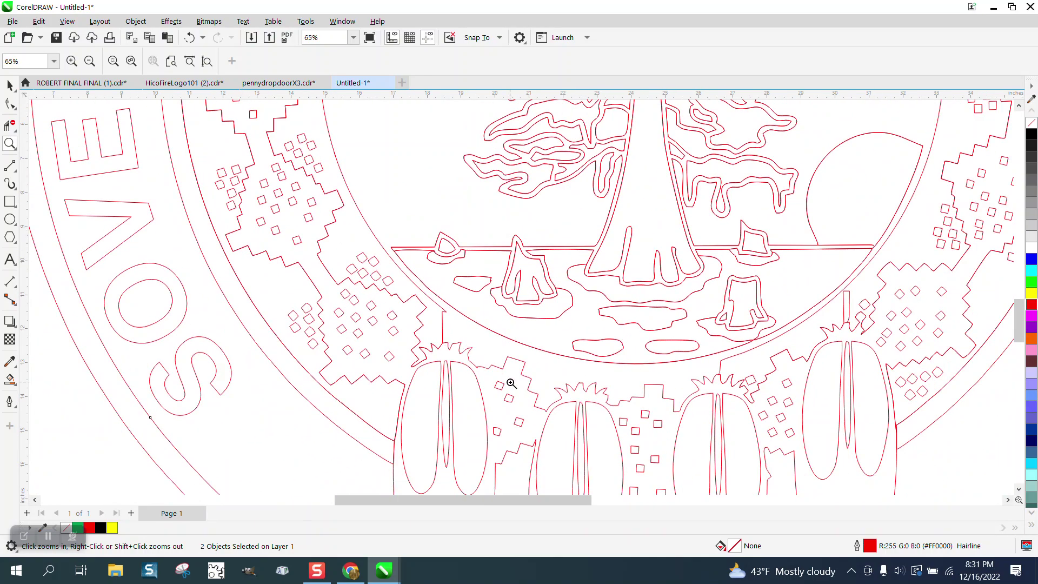
scroll(511, 383, "down", 4)
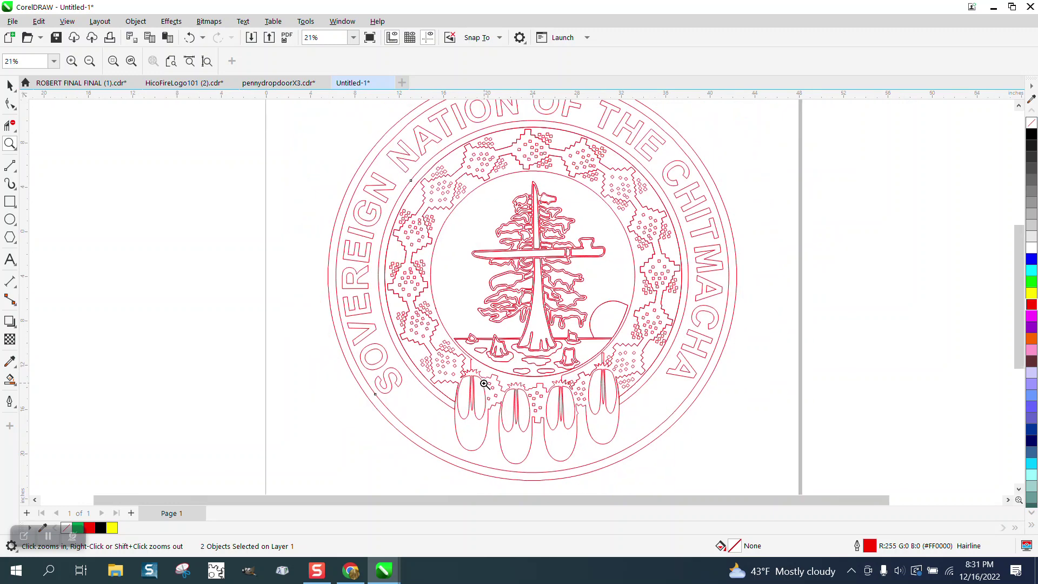
scroll(485, 384, "down", 1)
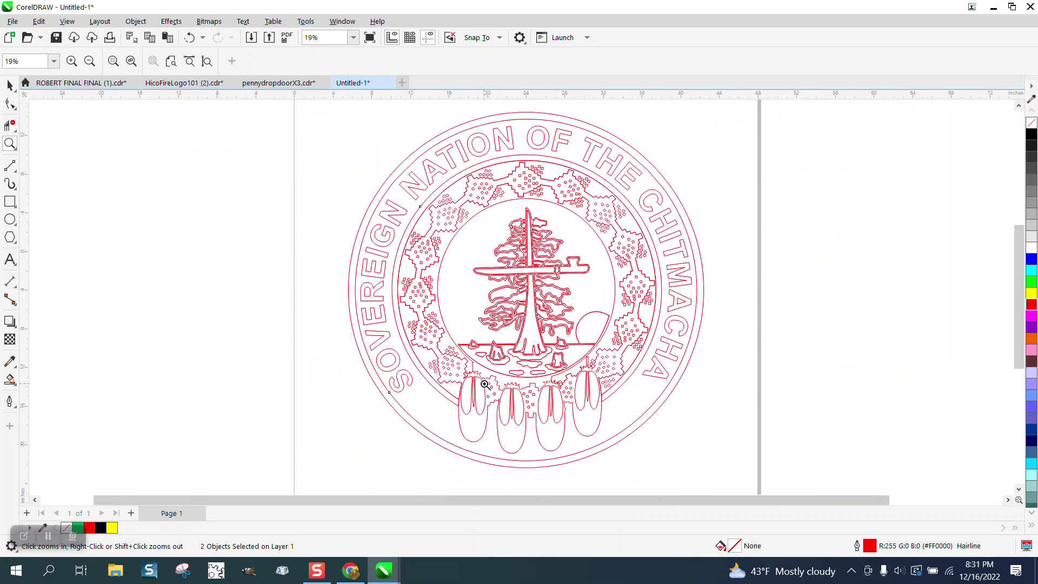